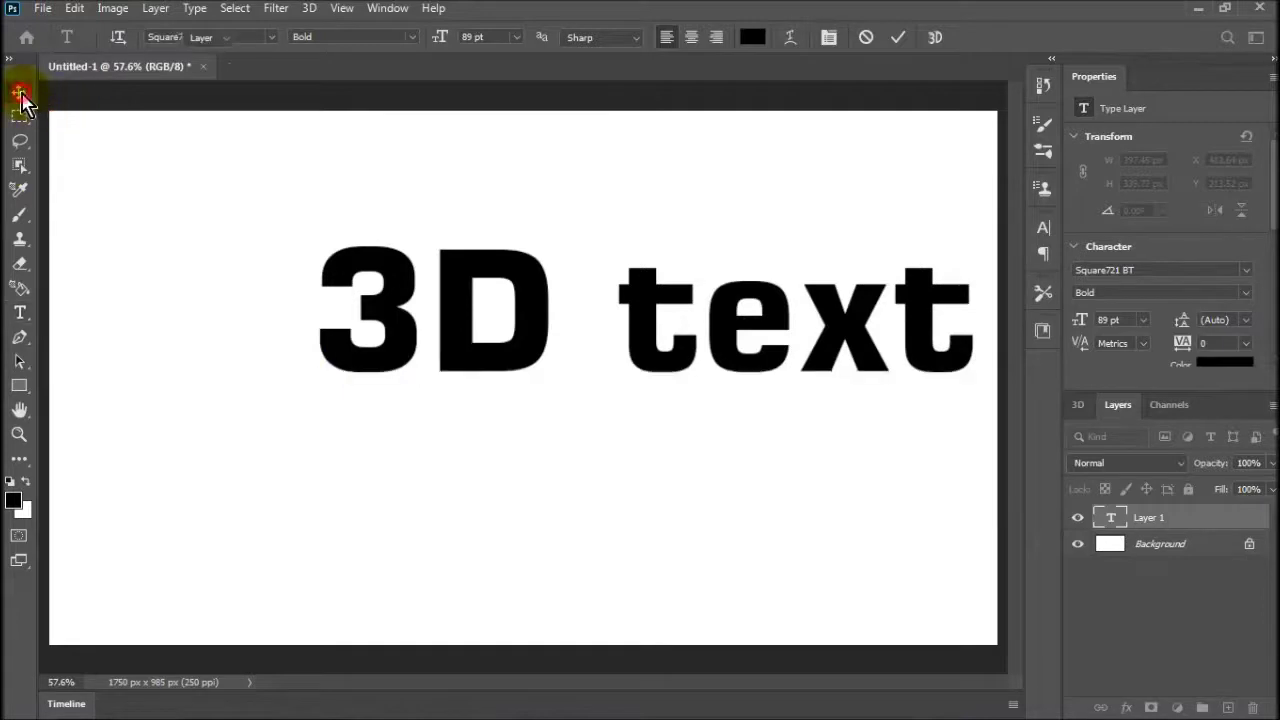
Move the "3D text" layer to the middle of the canvas and colour its text bright yellow
{"action": "left_click_drag", "start_coordinate": [514, 294], "coordinate": [418, 357]}
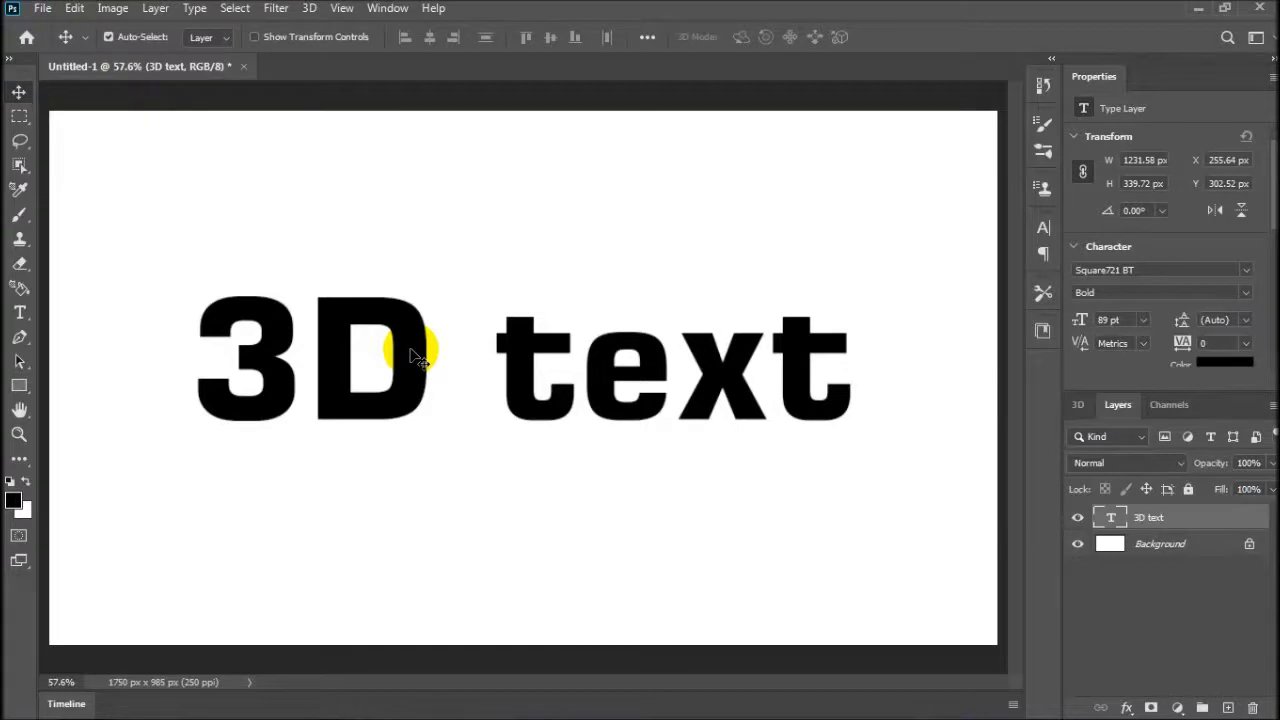
{"action": "left_click_drag", "start_coordinate": [1268, 200], "coordinate": [1266, 240]}
{"action": "left_click", "coordinate": [1224, 262]}
{"action": "left_click", "coordinate": [699, 283]}
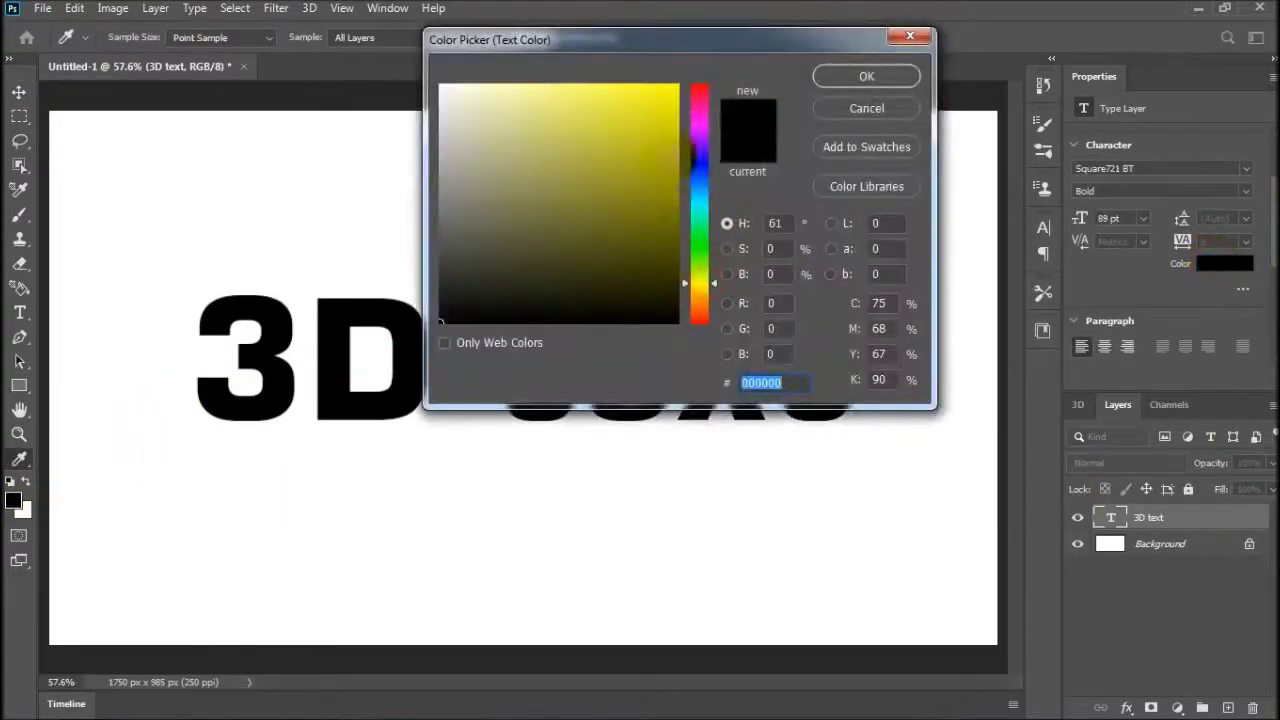
{"action": "left_click", "coordinate": [678, 86]}
{"action": "left_click", "coordinate": [845, 80]}
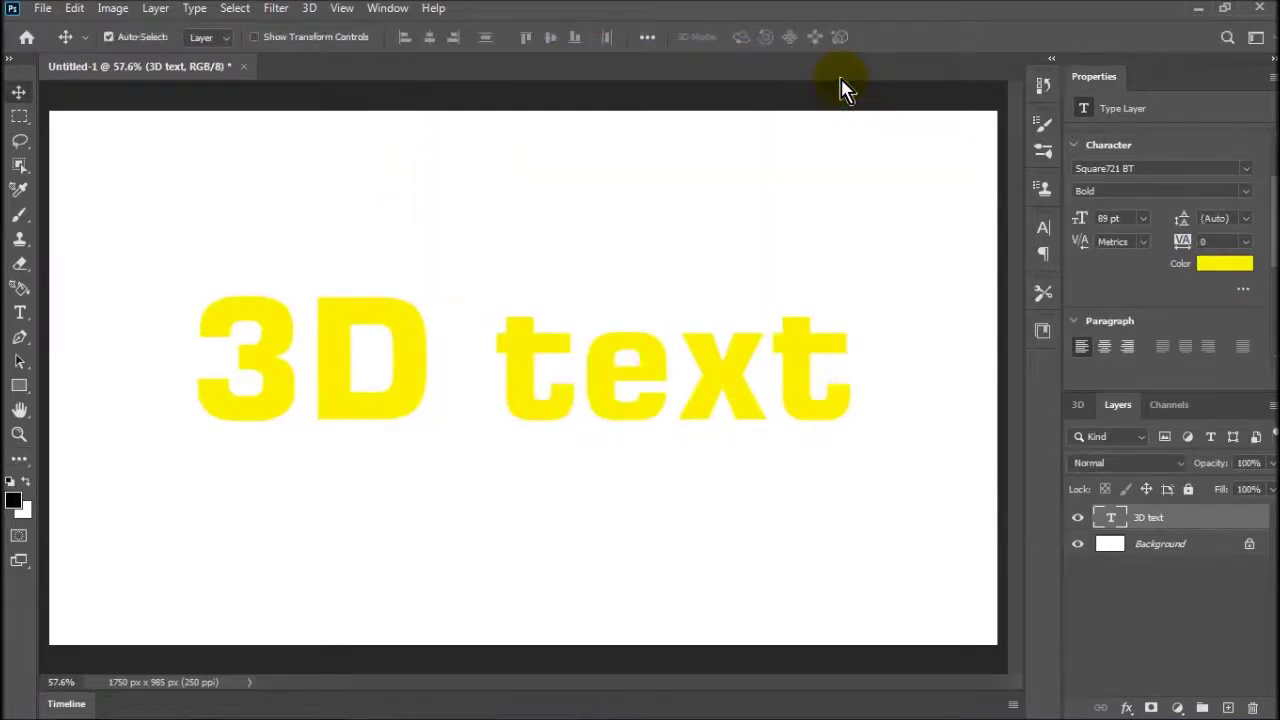
Change the text colour to a bright, saturated orange
{"action": "left_click", "coordinate": [1224, 262]}
{"action": "left_click", "coordinate": [677, 110]}
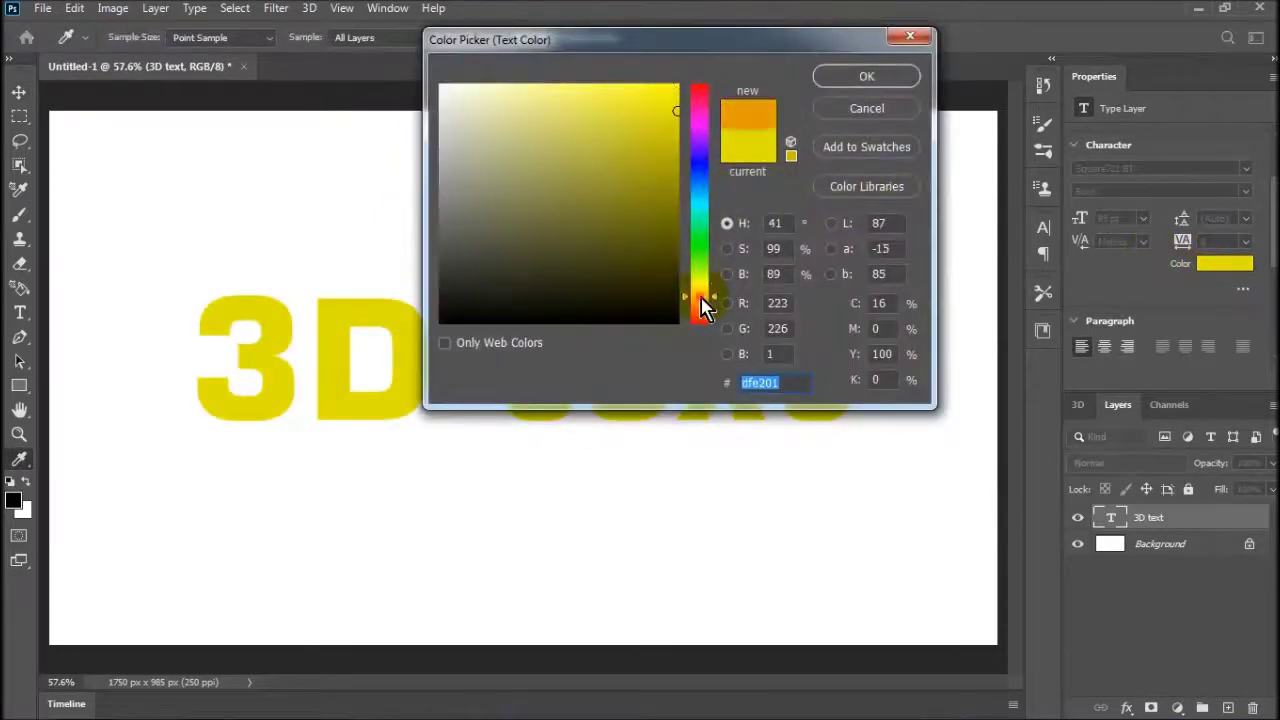
{"action": "left_click", "coordinate": [703, 297]}
{"action": "left_click", "coordinate": [675, 97]}
{"action": "left_click", "coordinate": [858, 78]}
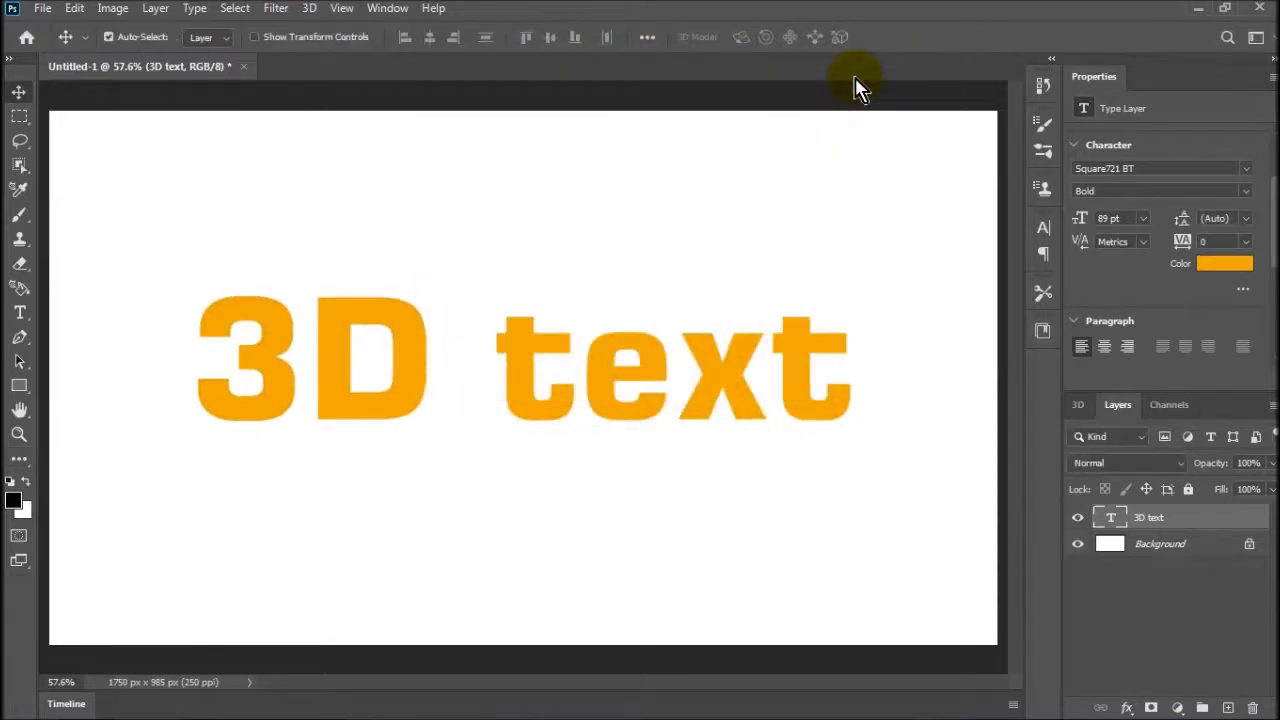
Create a new 3D extrusion from the selected text layer and view its mesh and material properties
{"action": "left_click", "coordinate": [309, 9]}
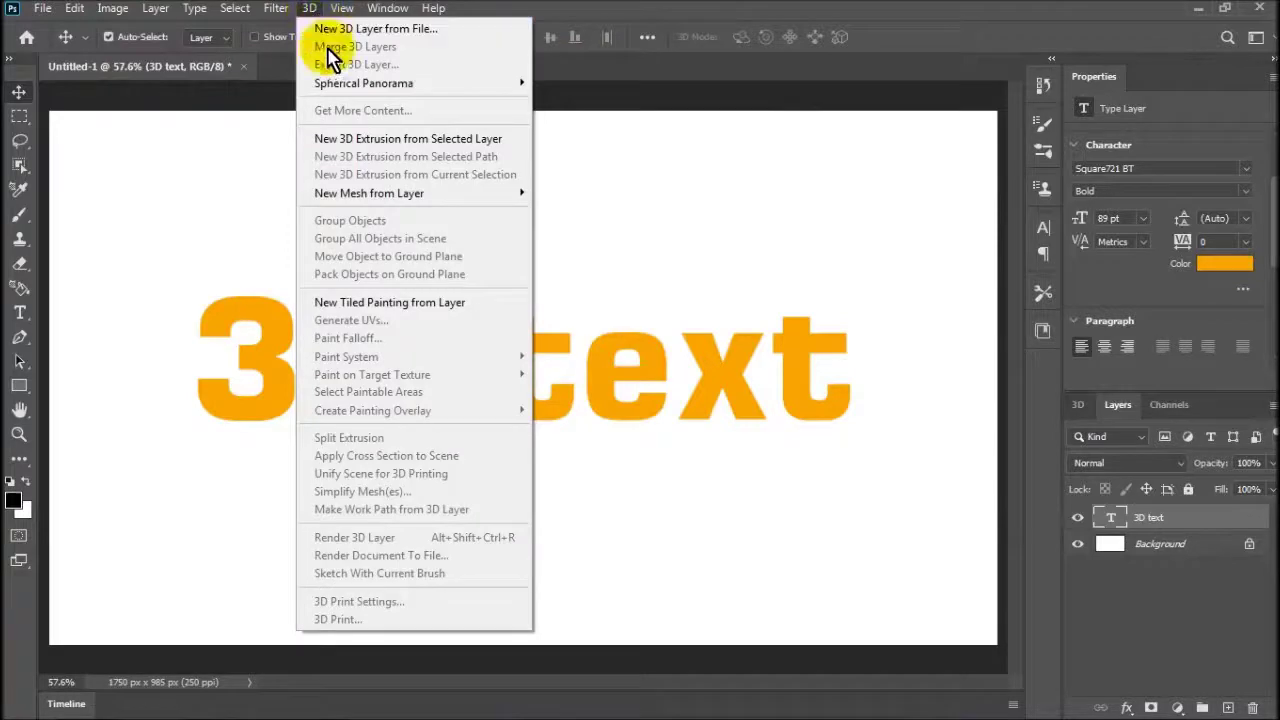
{"action": "left_click", "coordinate": [341, 137]}
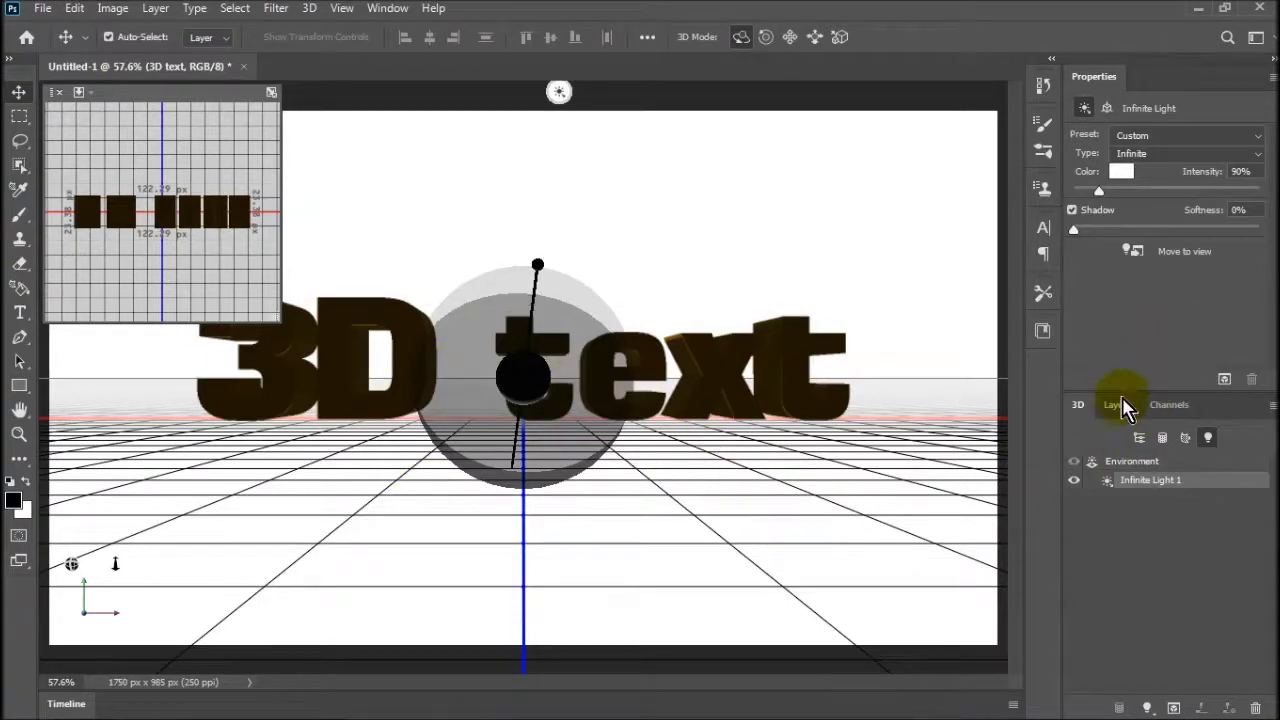
{"action": "left_click", "coordinate": [1162, 438]}
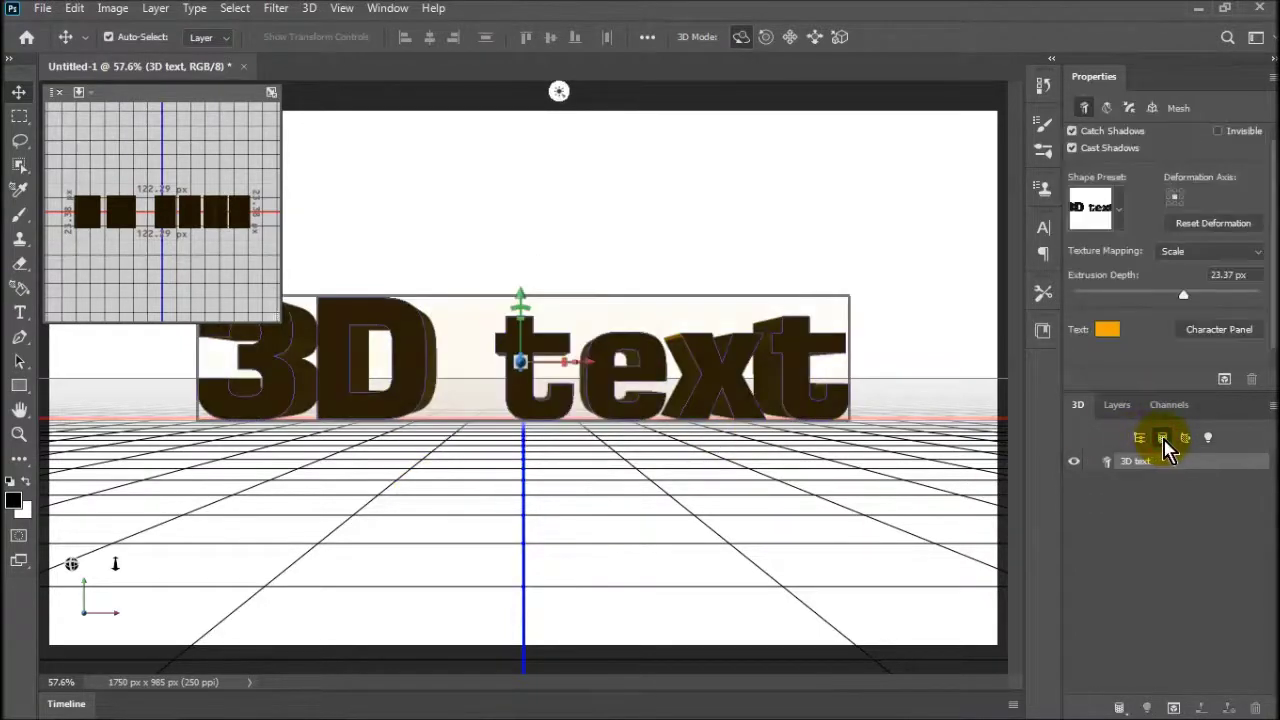
{"action": "left_click", "coordinate": [1186, 441]}
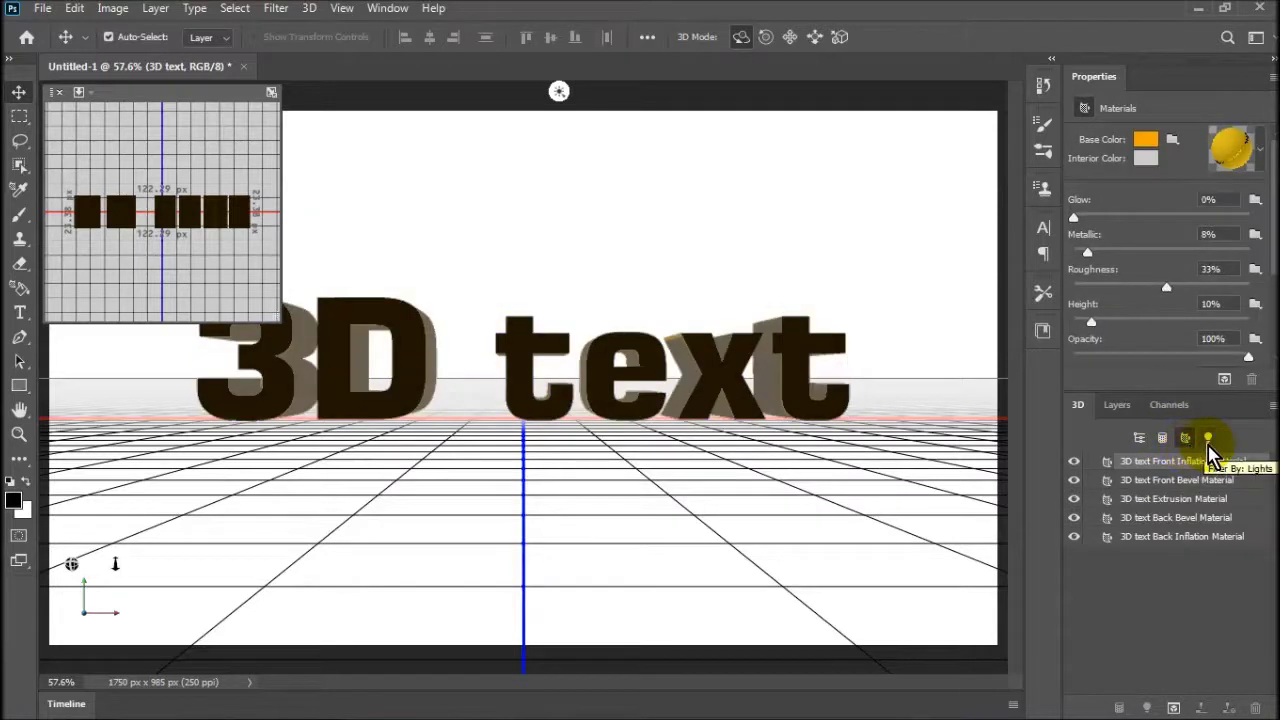
Apply the White Lights preset to the scene and set Infinite Light 1 to 206% intensity with its shadow off
{"action": "left_click", "coordinate": [1208, 442]}
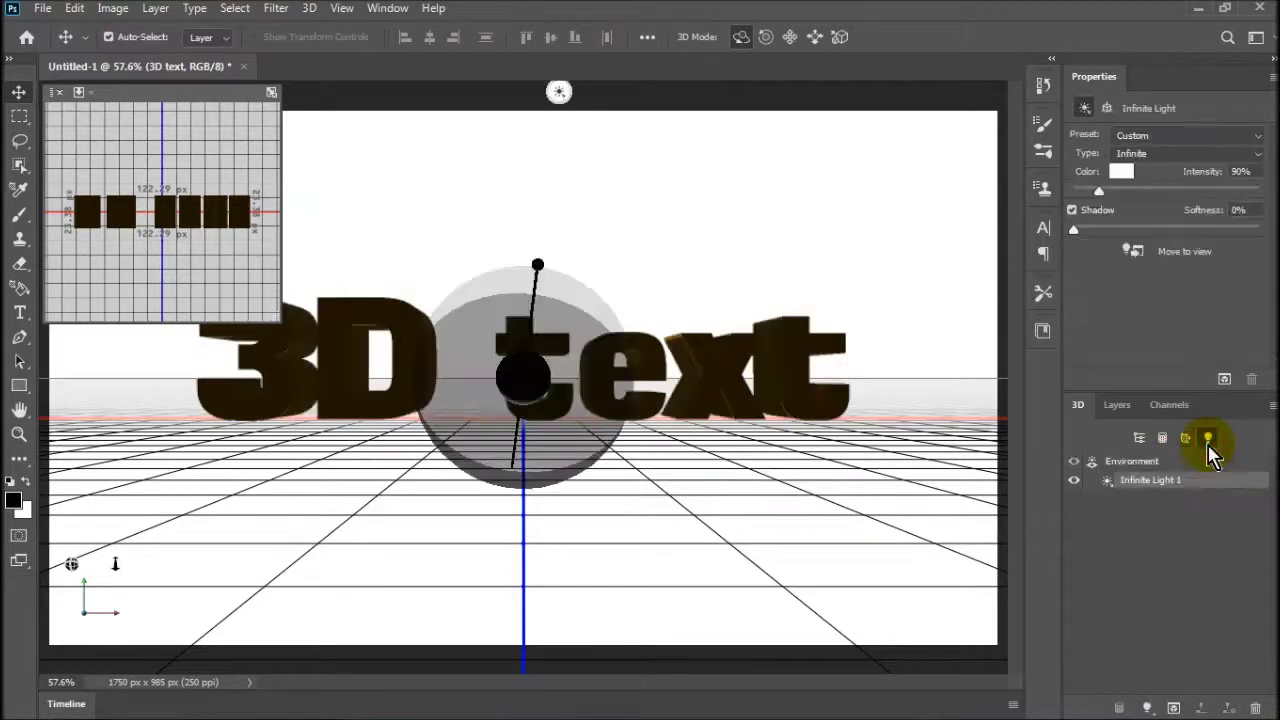
{"action": "left_click", "coordinate": [1176, 140]}
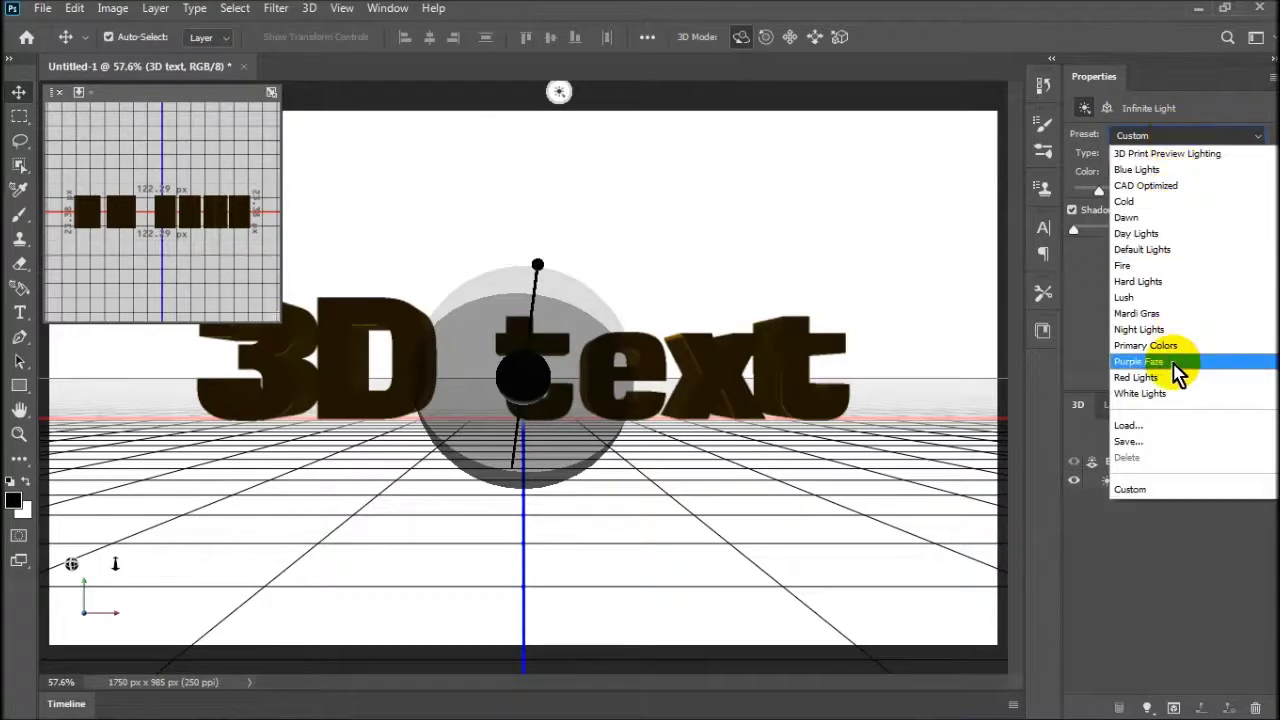
{"action": "left_click", "coordinate": [1174, 400]}
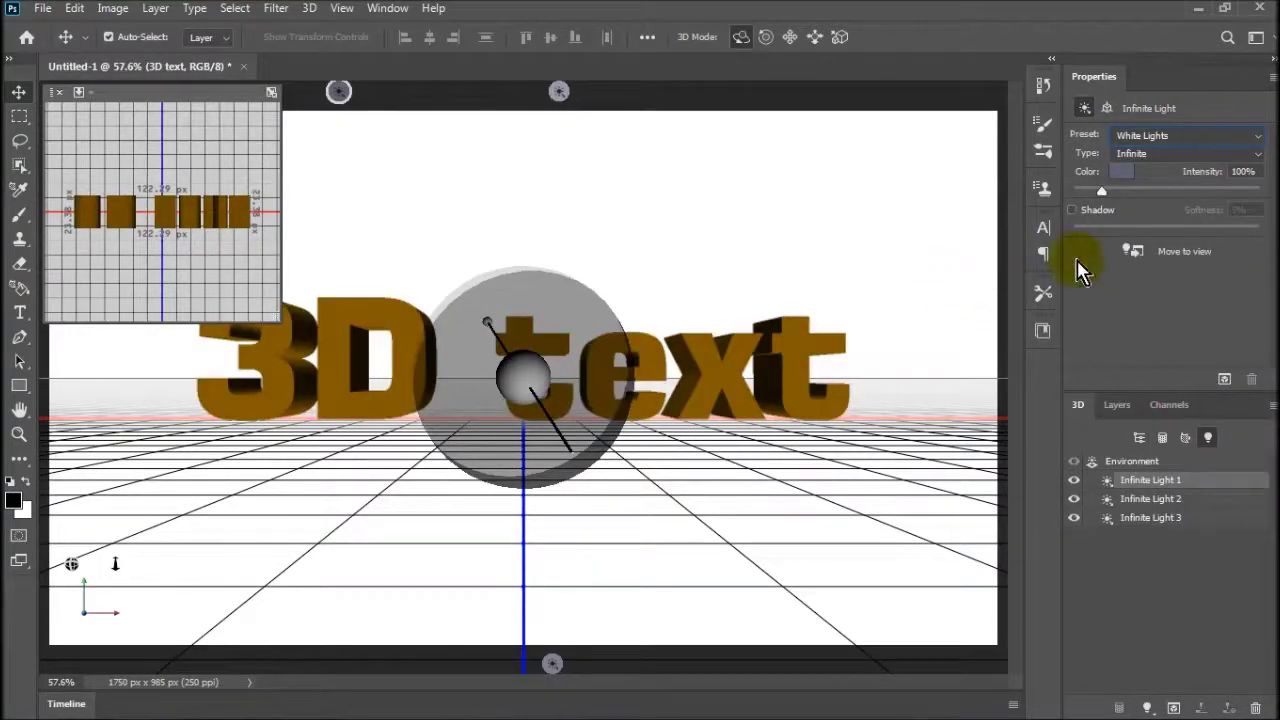
{"action": "left_click", "coordinate": [1124, 192]}
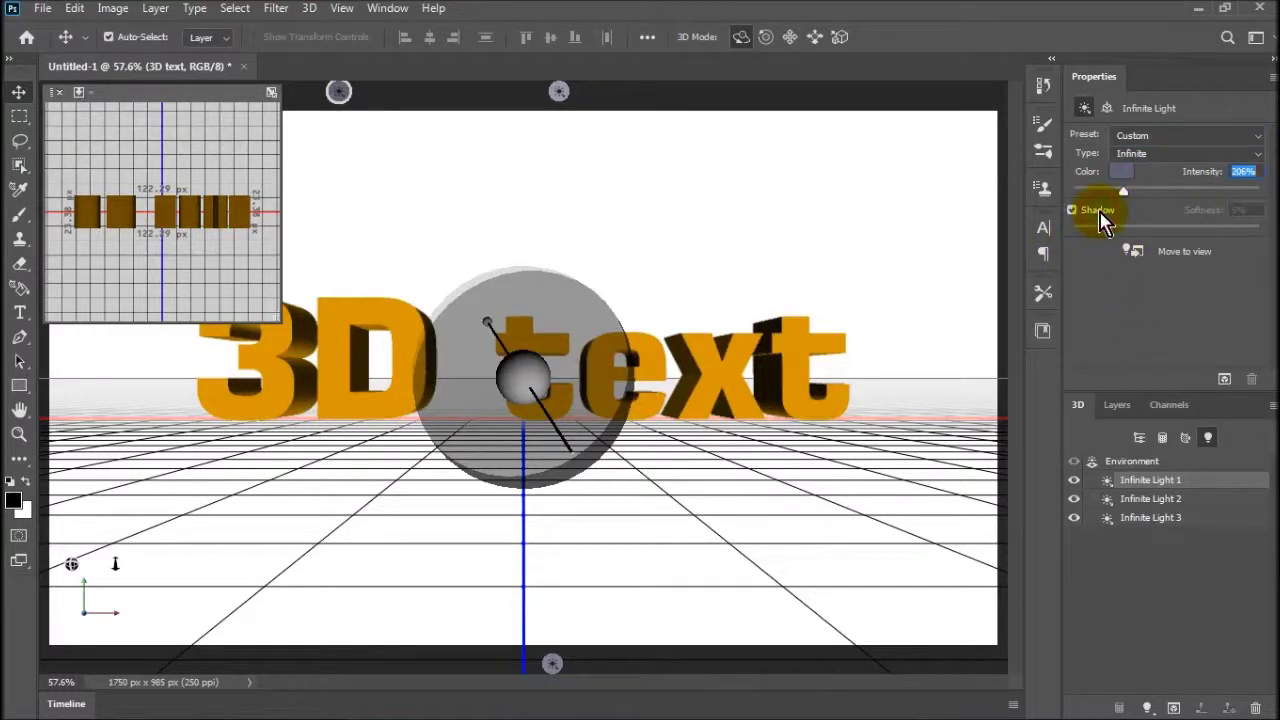
{"action": "left_click", "coordinate": [1098, 215]}
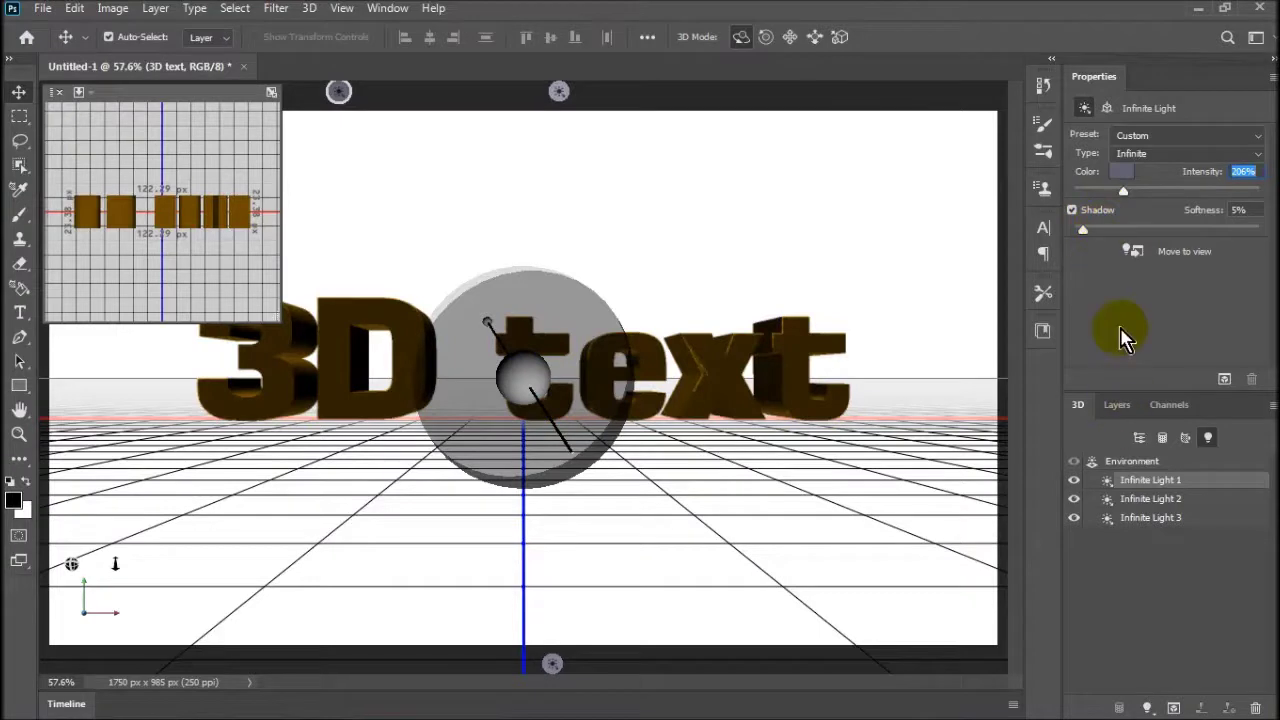
{"action": "left_click", "coordinate": [1097, 213]}
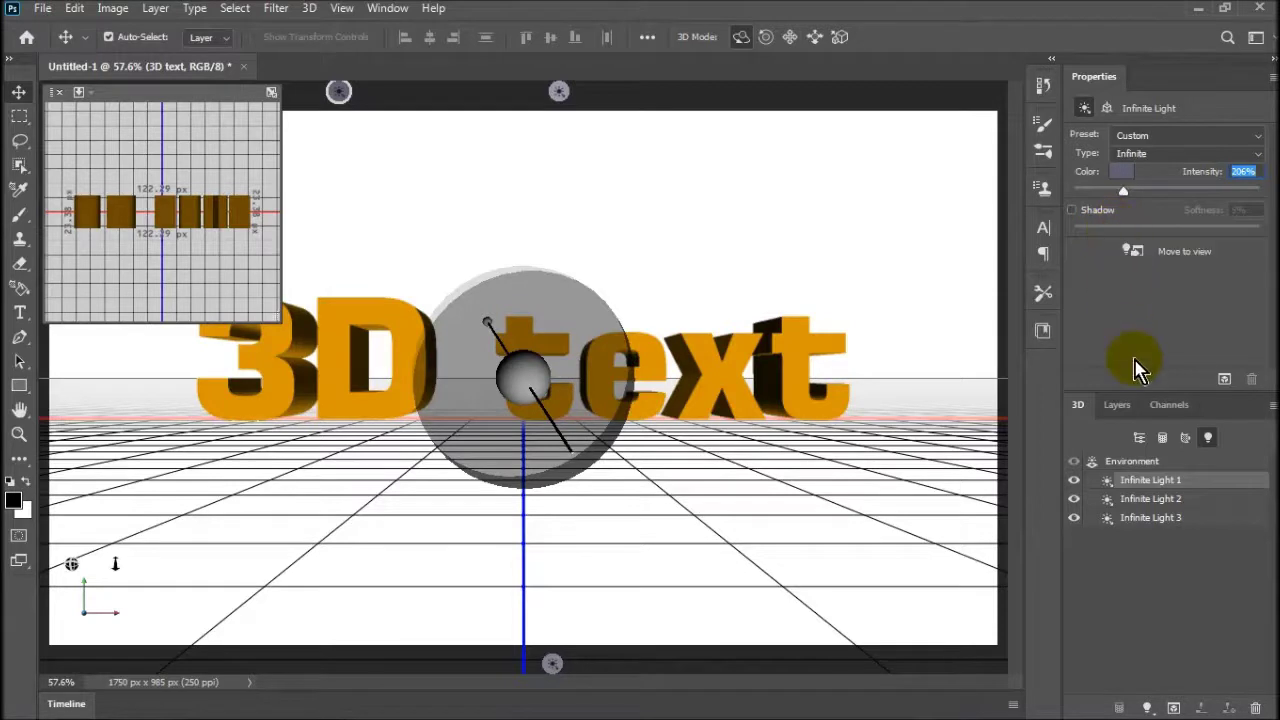
Set the 3D text front inflation material to 24% glow, 23% metallic and 28% height
{"action": "left_click", "coordinate": [1185, 438]}
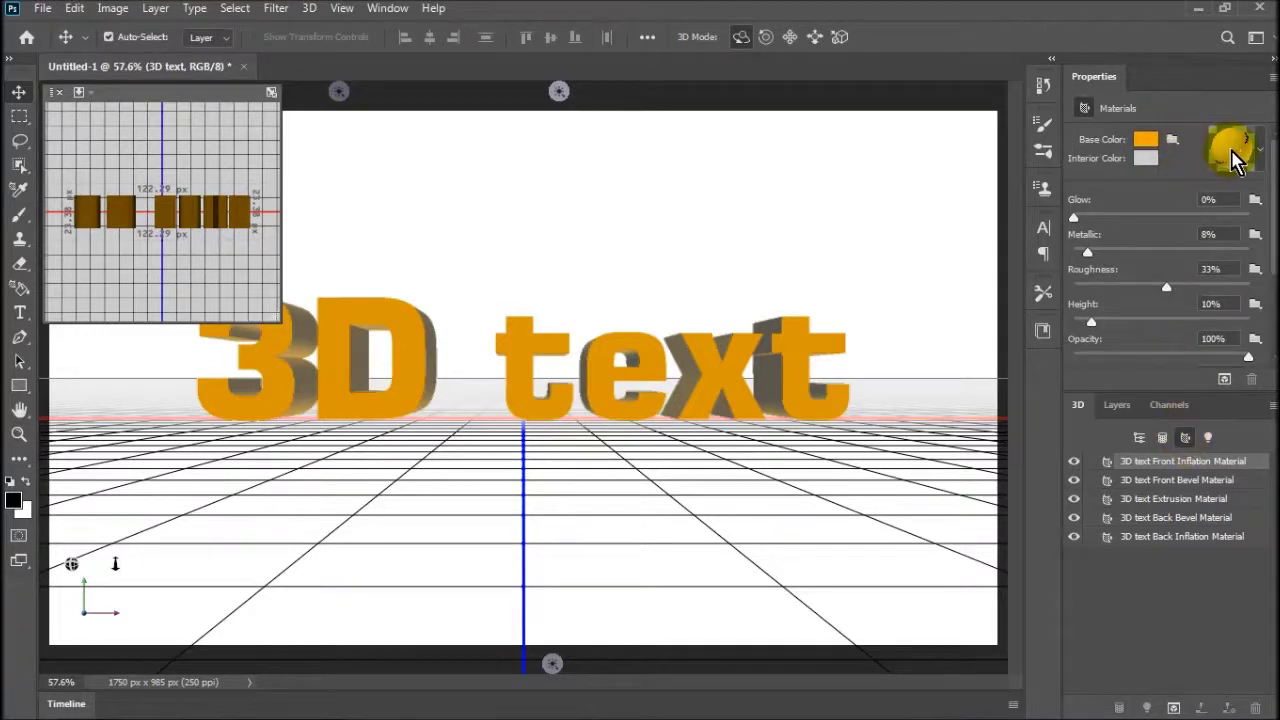
{"action": "left_click", "coordinate": [1120, 214]}
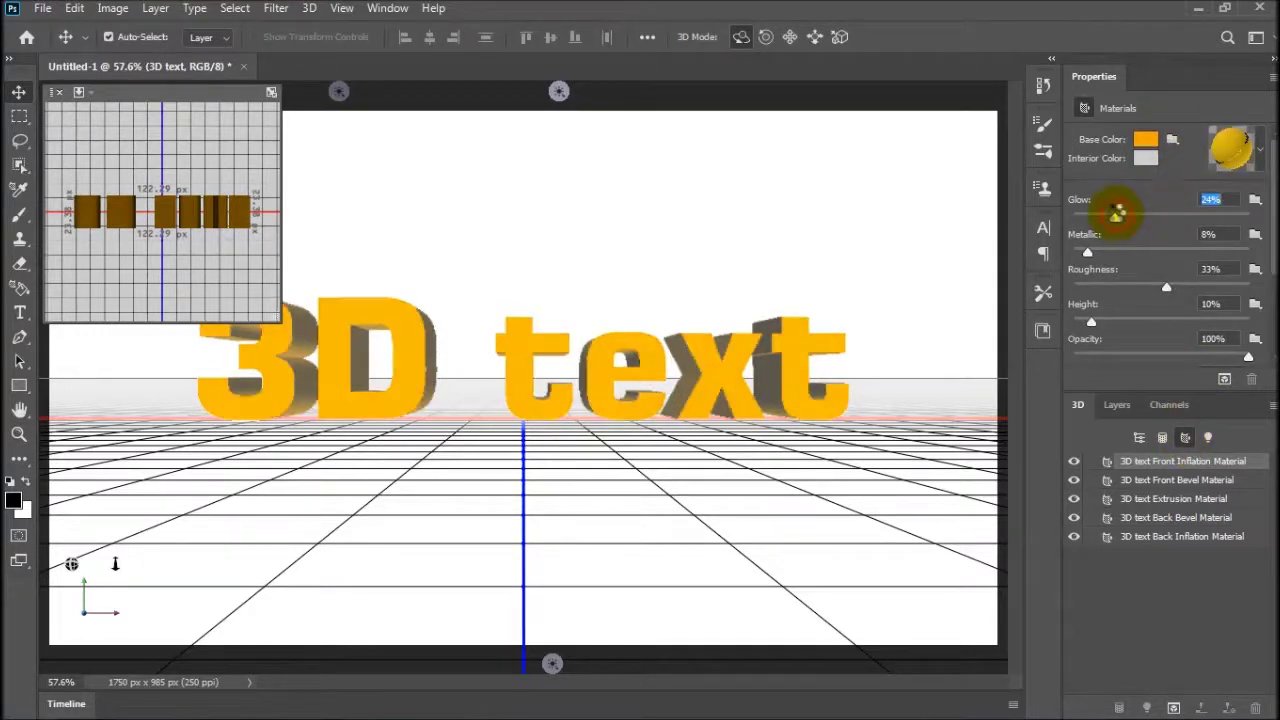
{"action": "left_click", "coordinate": [1115, 251]}
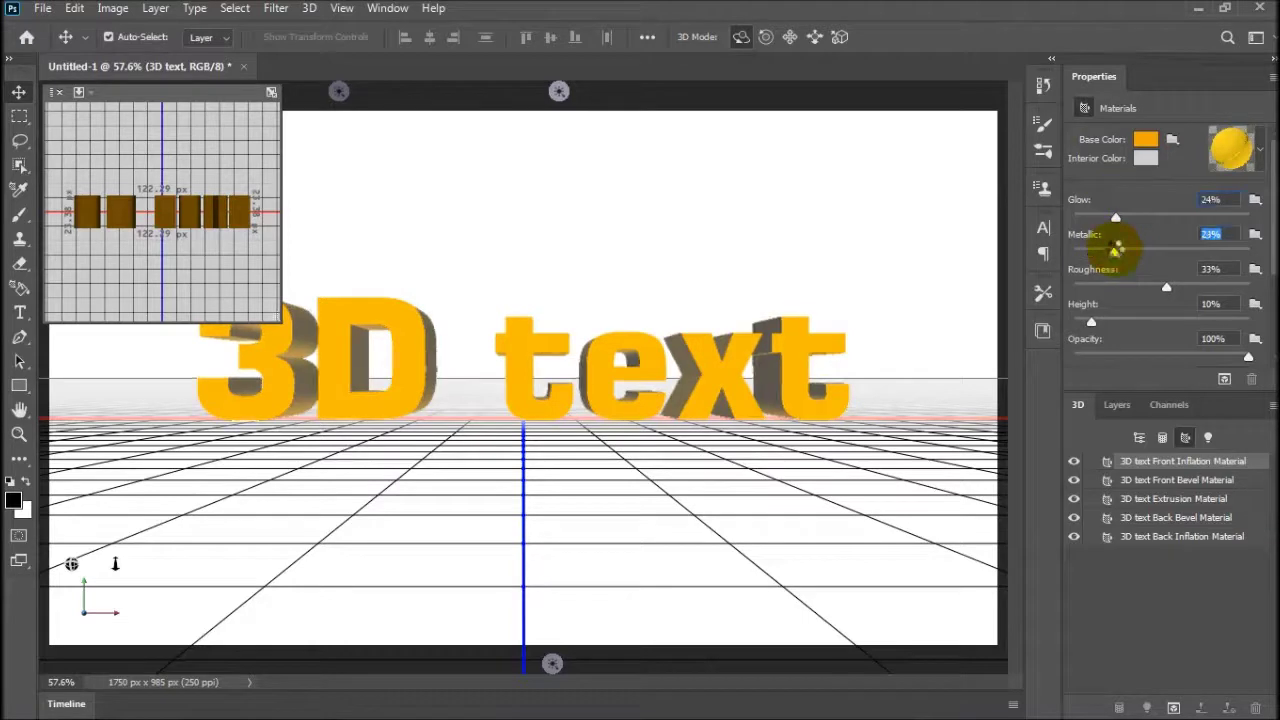
{"action": "left_click", "coordinate": [1123, 321]}
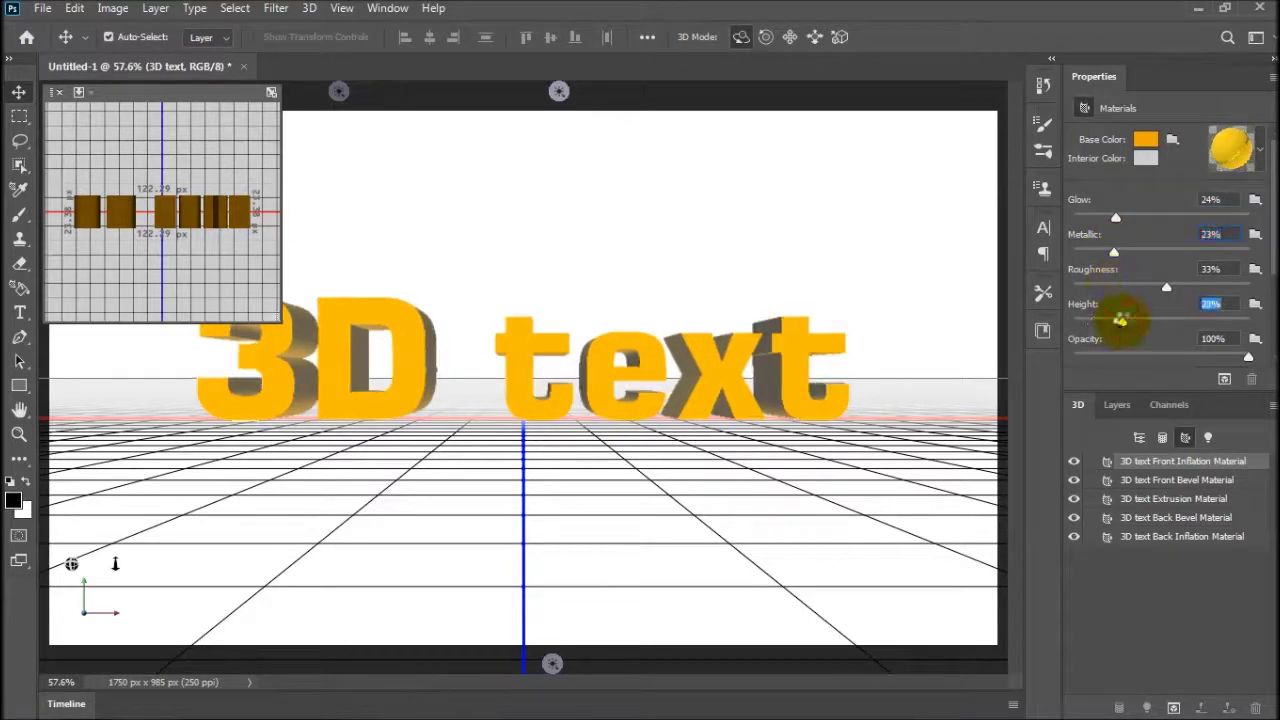
Try the front inflation material's opacity at 23% and restore it to 100%
{"action": "scroll", "coordinate": [1230, 270], "scroll_direction": "down", "scroll_amount": 3}
{"action": "left_click", "coordinate": [1131, 231]}
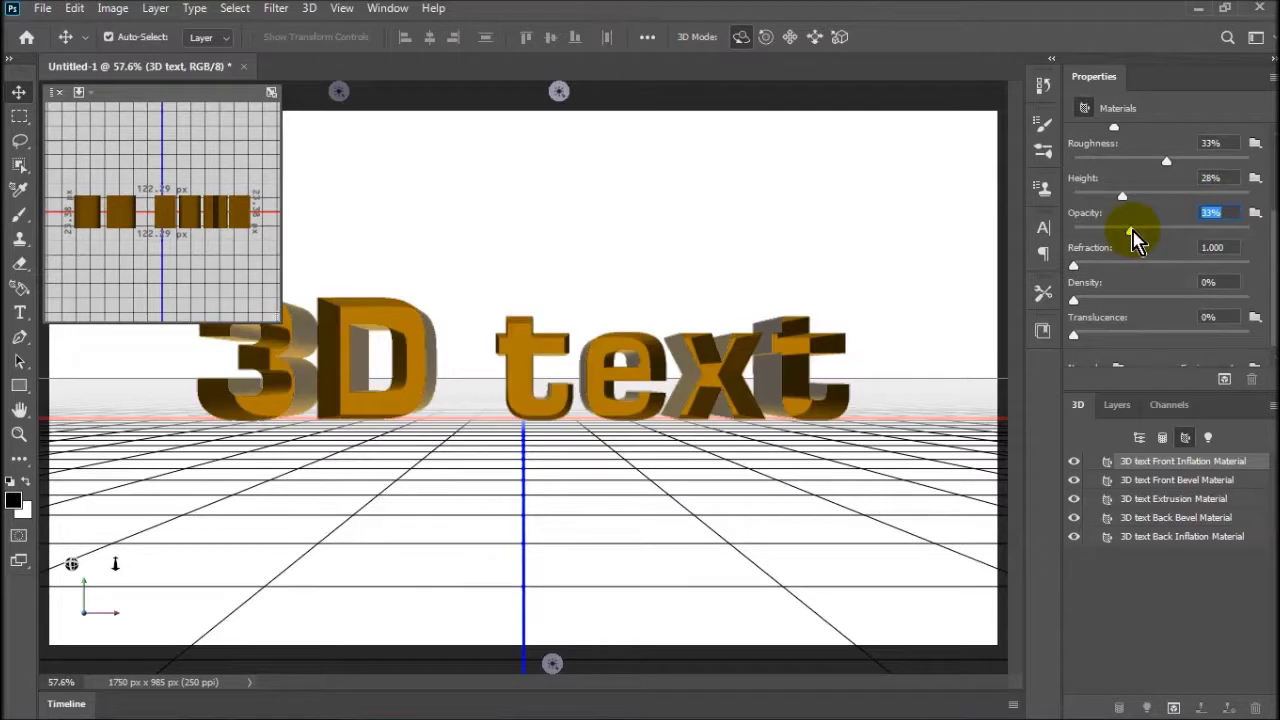
{"action": "left_click_drag", "start_coordinate": [1133, 232], "coordinate": [1114, 231]}
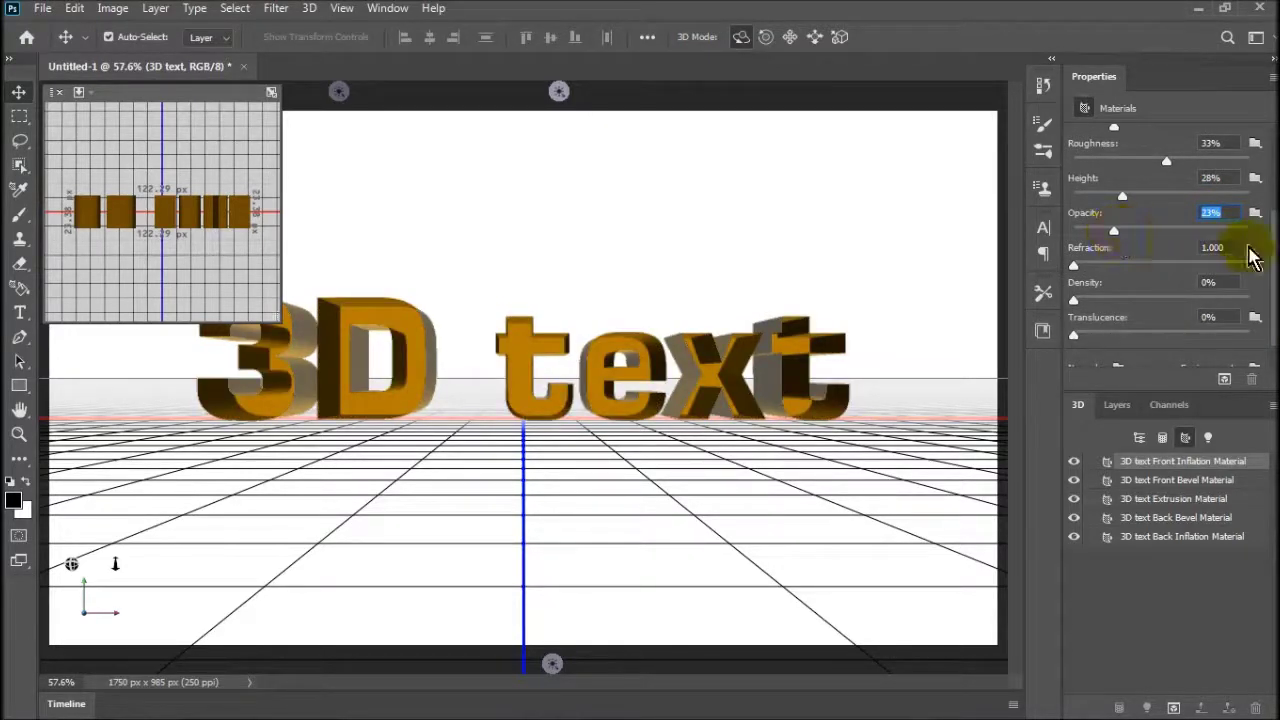
{"action": "type", "text": "100"}
{"action": "key", "text": "Return"}
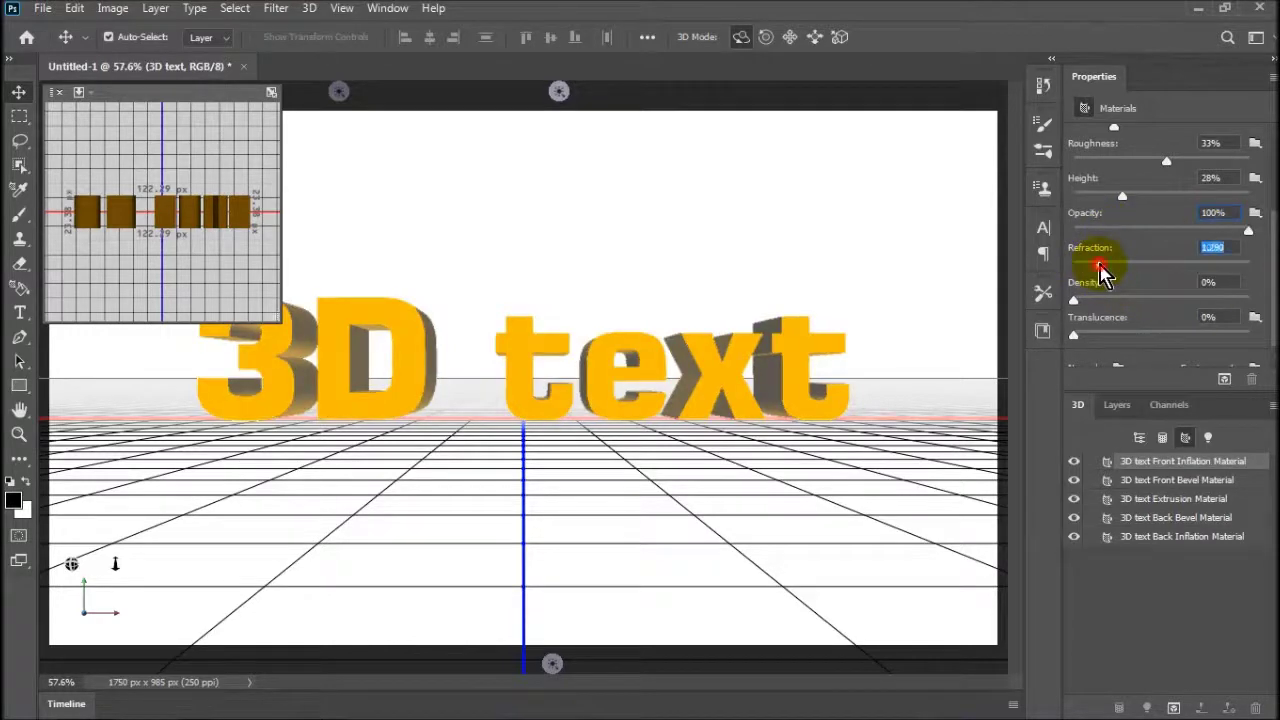
Set the front inflation material's refraction to 1.753, density to 18% and translucence to 0%
{"action": "left_click_drag", "start_coordinate": [1100, 267], "coordinate": [1141, 268]}
{"action": "left_click", "coordinate": [1105, 300]}
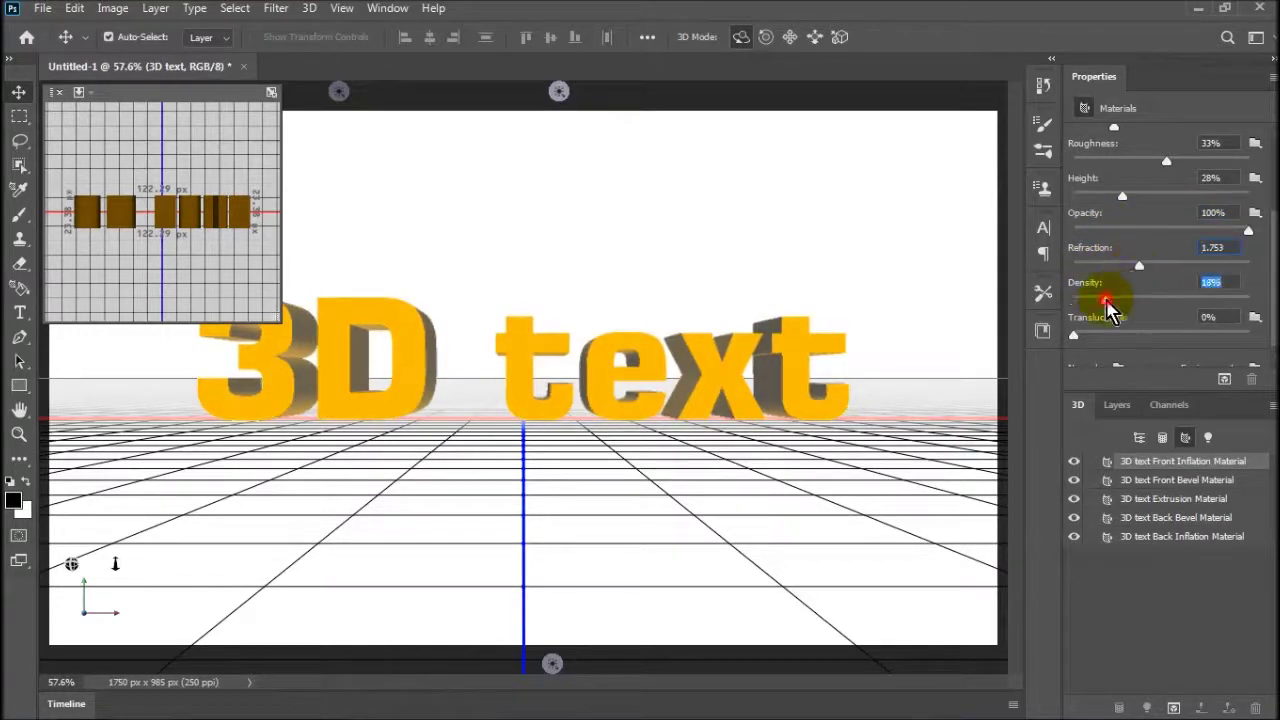
{"action": "left_click", "coordinate": [1104, 335]}
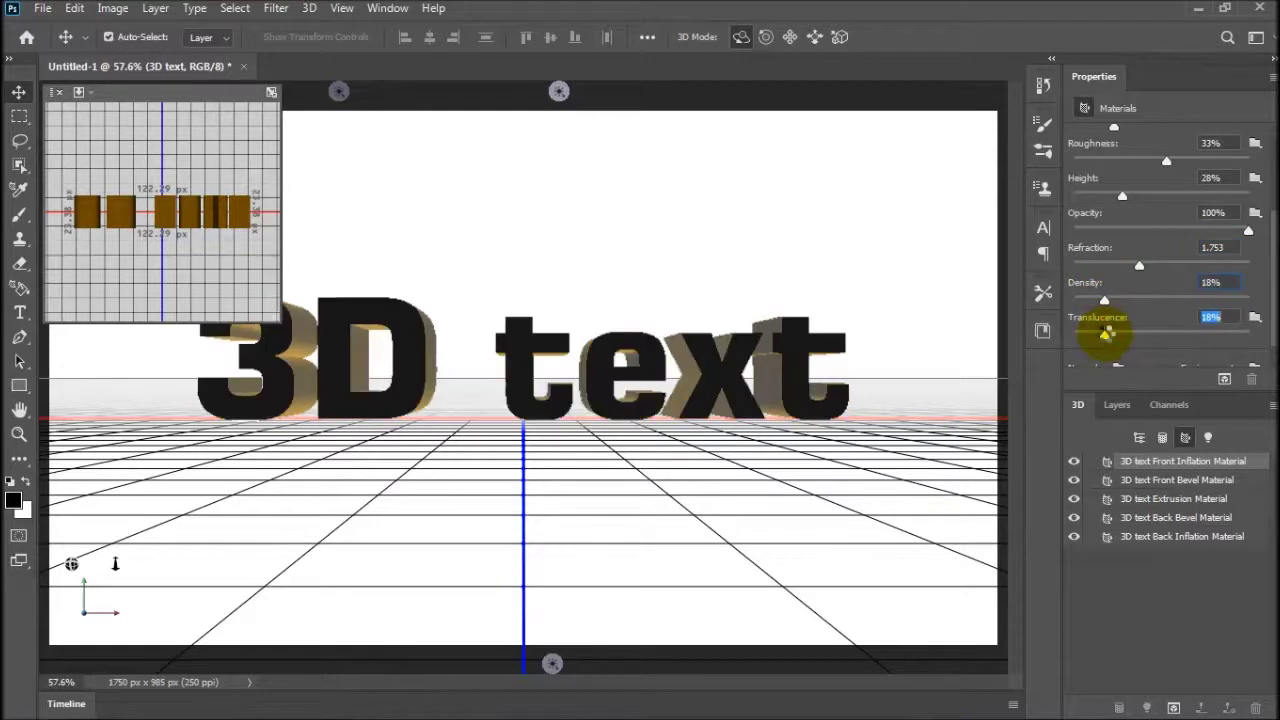
{"action": "scroll", "coordinate": [1272, 360], "scroll_direction": "down", "scroll_amount": 1}
{"action": "left_click_drag", "start_coordinate": [1104, 326], "coordinate": [1075, 332]}
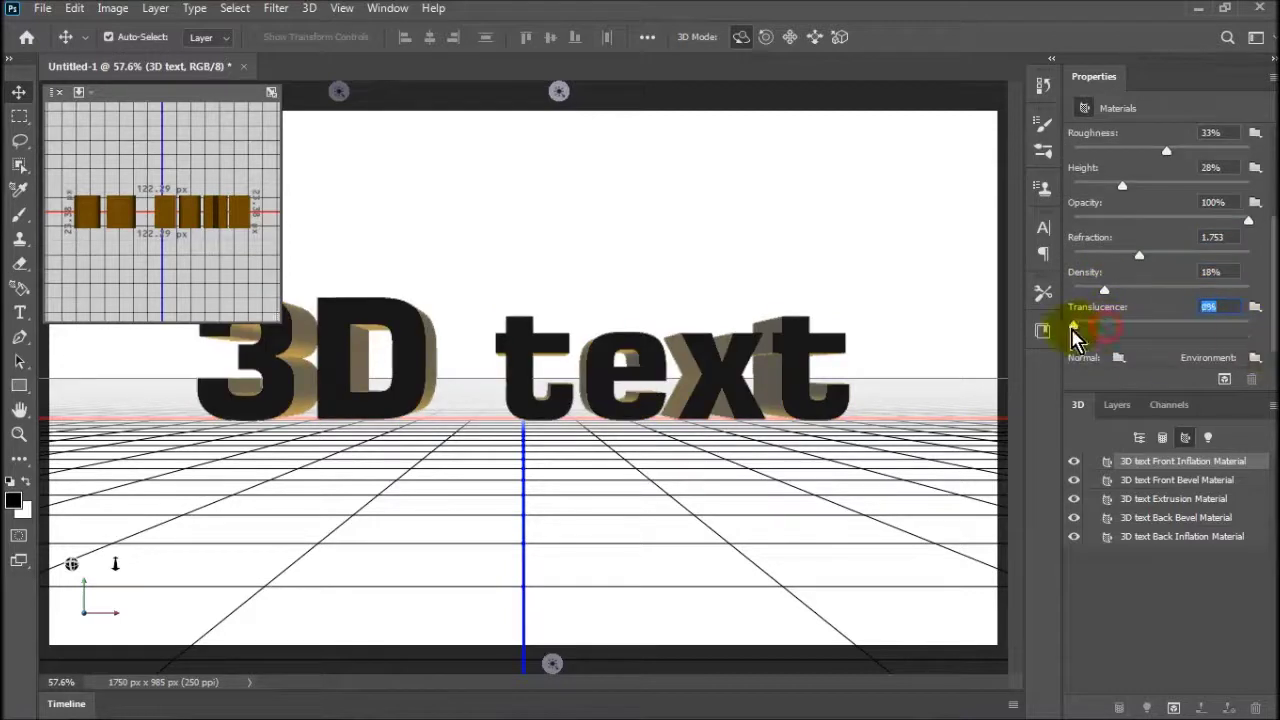
Apply the Extrude shape preset to the 3D text mesh and set its extrusion depth to 7.09 px
{"action": "left_click", "coordinate": [1162, 437]}
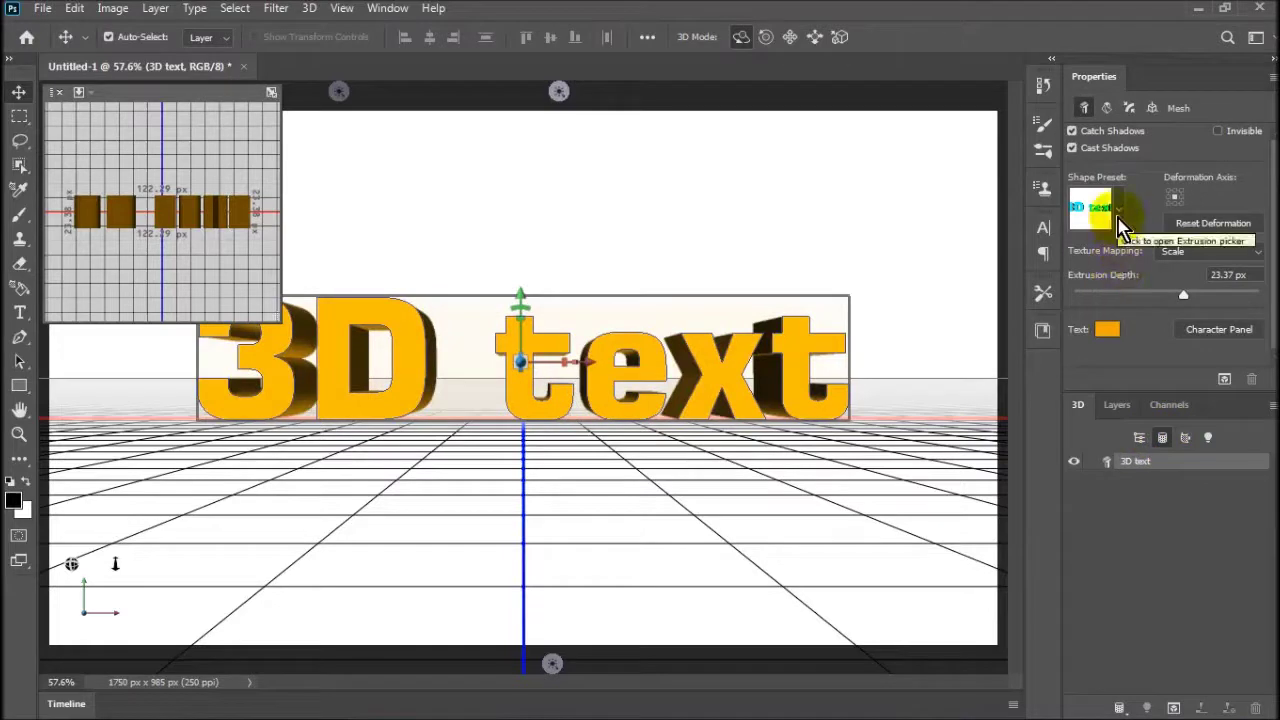
{"action": "left_click", "coordinate": [1116, 210]}
{"action": "left_click", "coordinate": [1011, 280]}
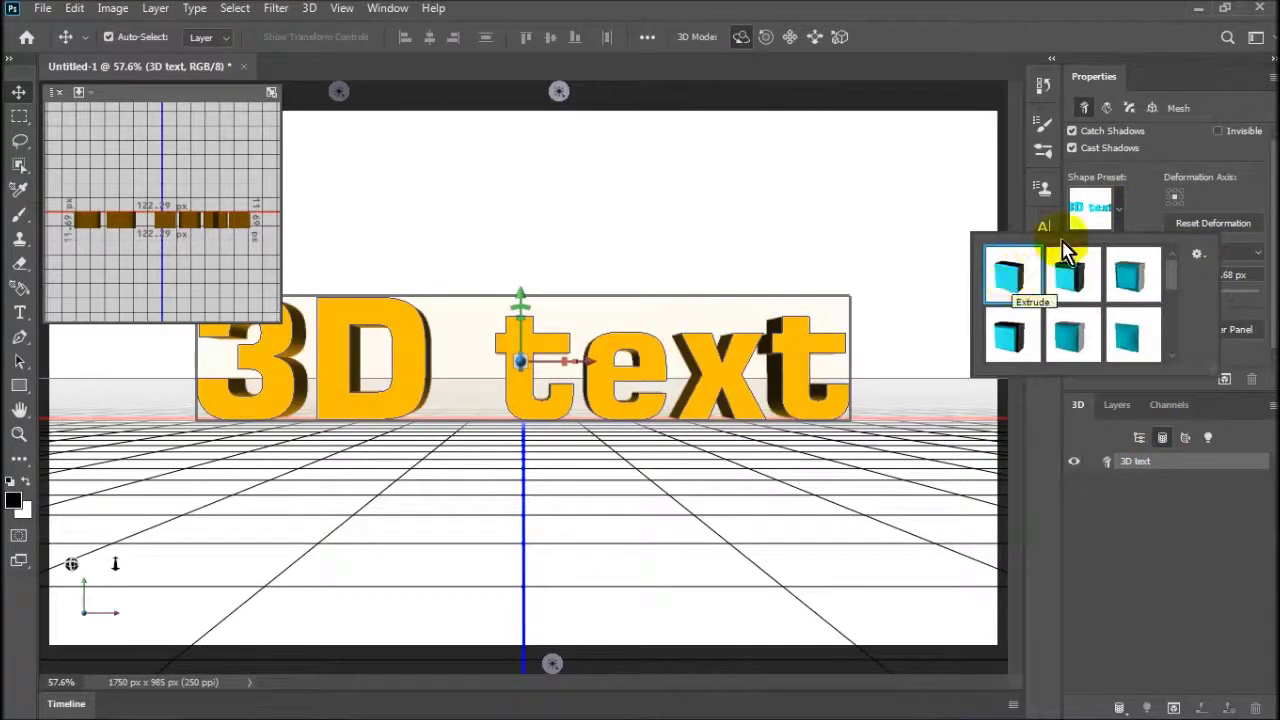
{"action": "left_click", "coordinate": [1120, 212]}
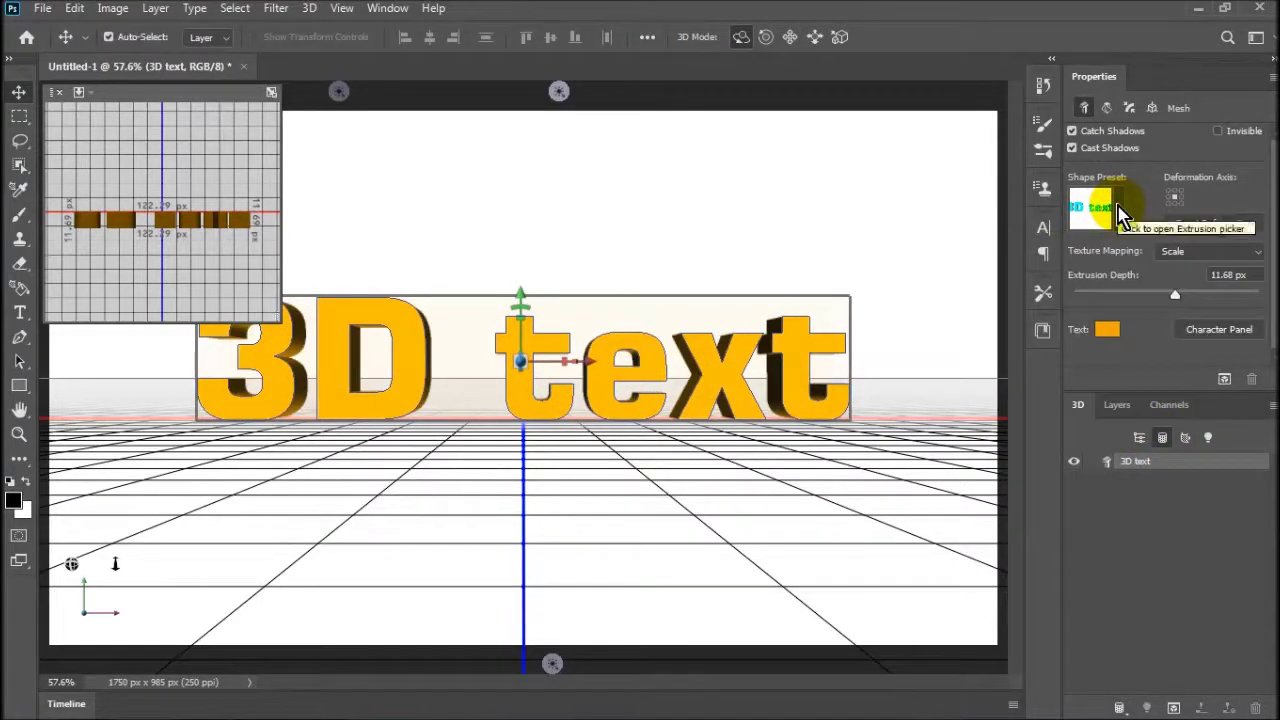
{"action": "left_click_drag", "start_coordinate": [1175, 295], "coordinate": [1128, 292]}
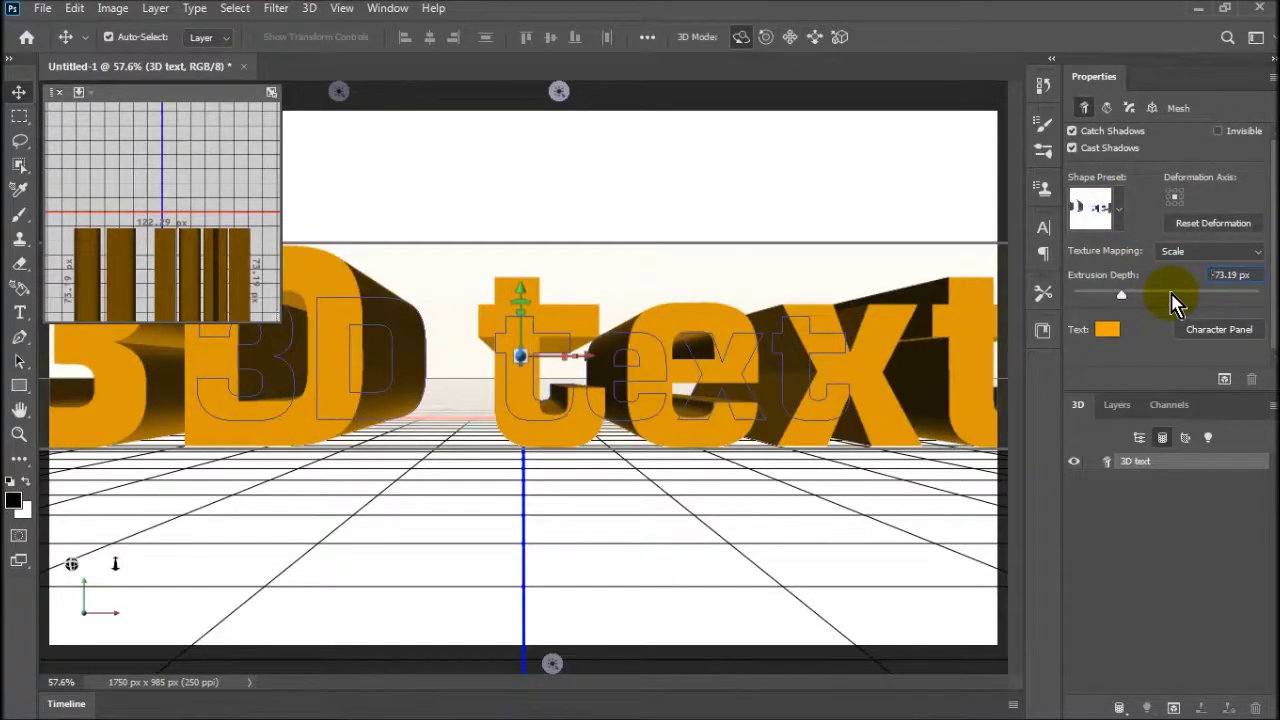
{"action": "mouse_move", "coordinate": [1122, 298]}
{"action": "left_mouse_down"}
{"action": "mouse_move", "coordinate": [1180, 305]}
{"action": "mouse_move", "coordinate": [1214, 290]}
{"action": "mouse_move", "coordinate": [1171, 296]}
{"action": "left_mouse_up"}
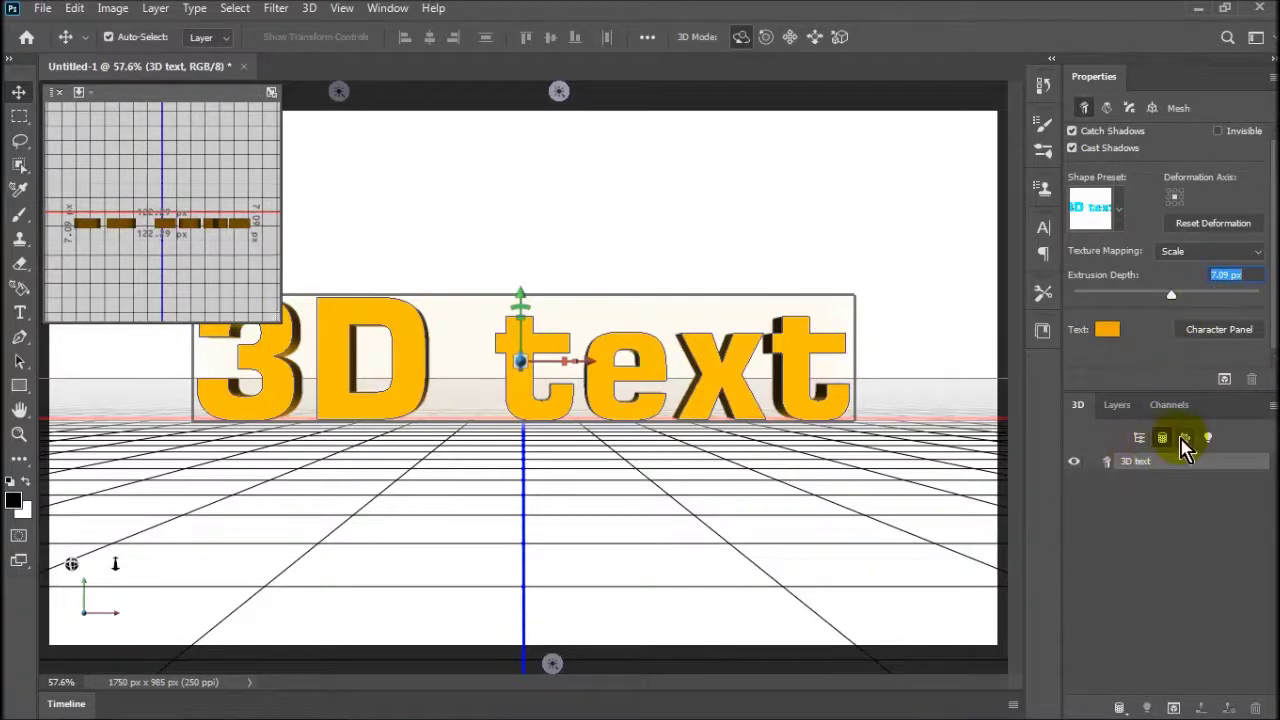
Try several shape presets on the 3D text mesh and apply the Inflate preset
{"action": "left_click", "coordinate": [1118, 210]}
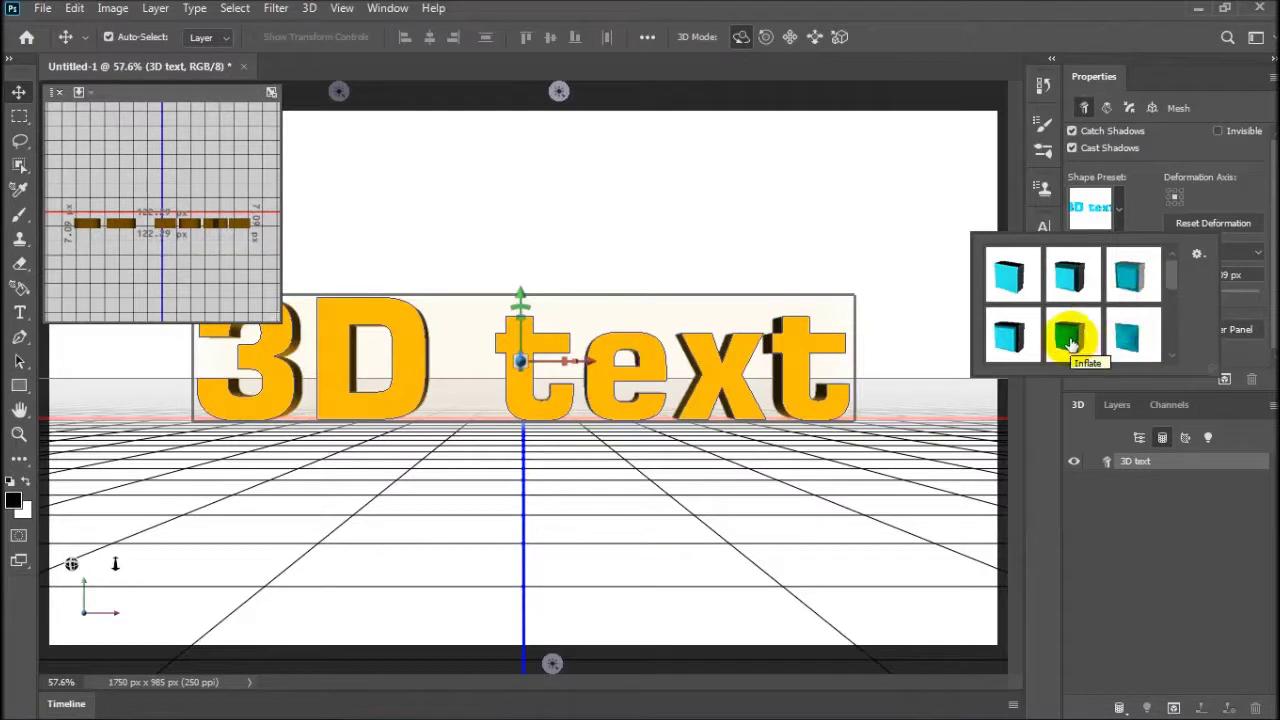
{"action": "left_click", "coordinate": [1071, 343]}
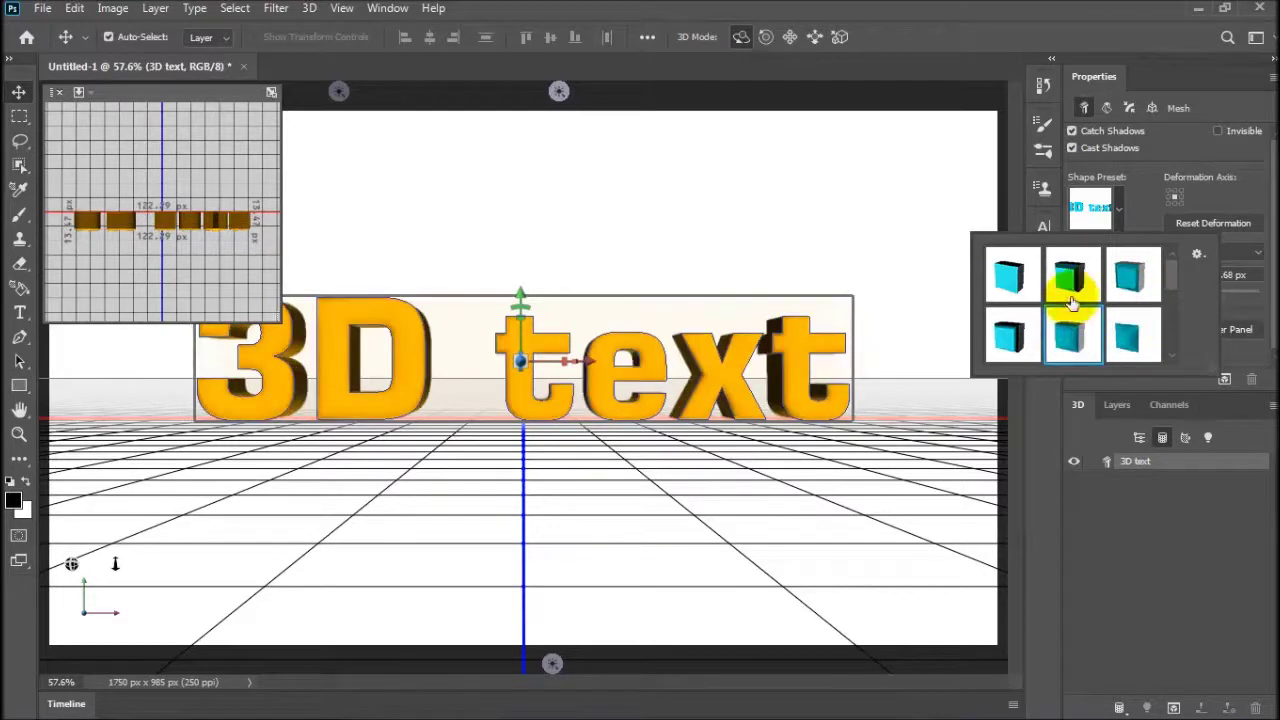
{"action": "left_click", "coordinate": [1075, 288]}
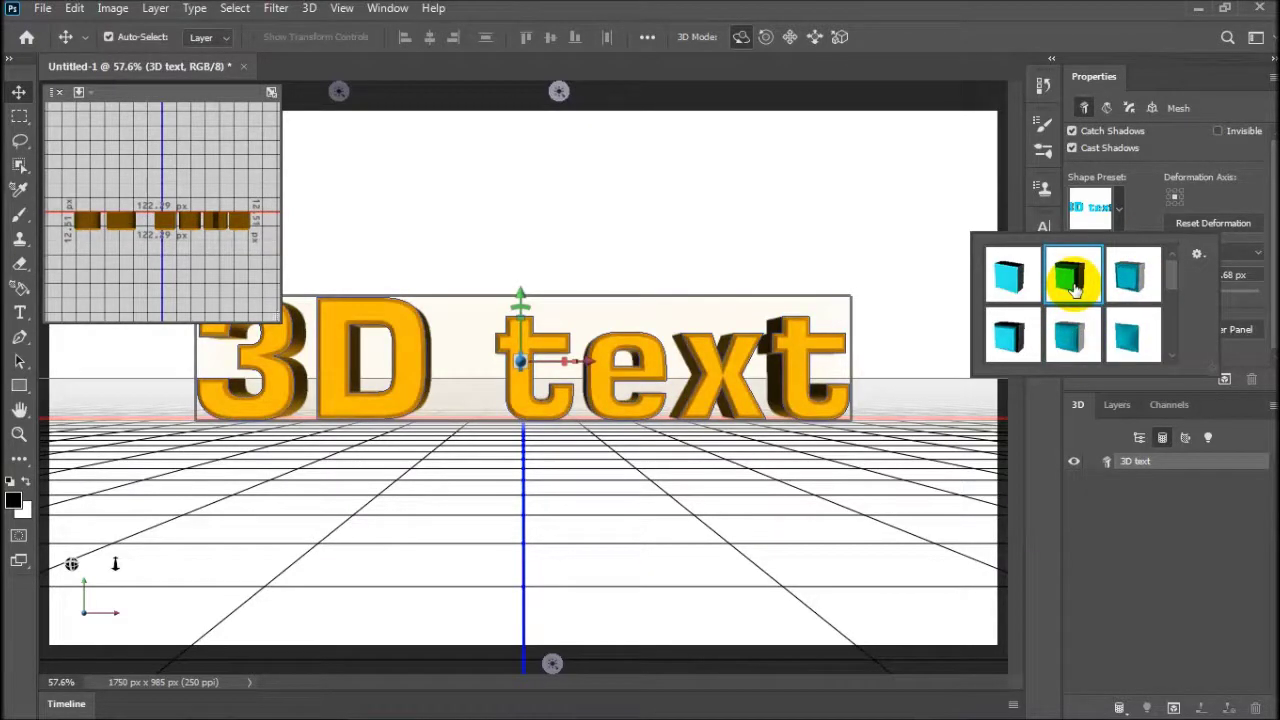
{"action": "left_click", "coordinate": [1133, 277]}
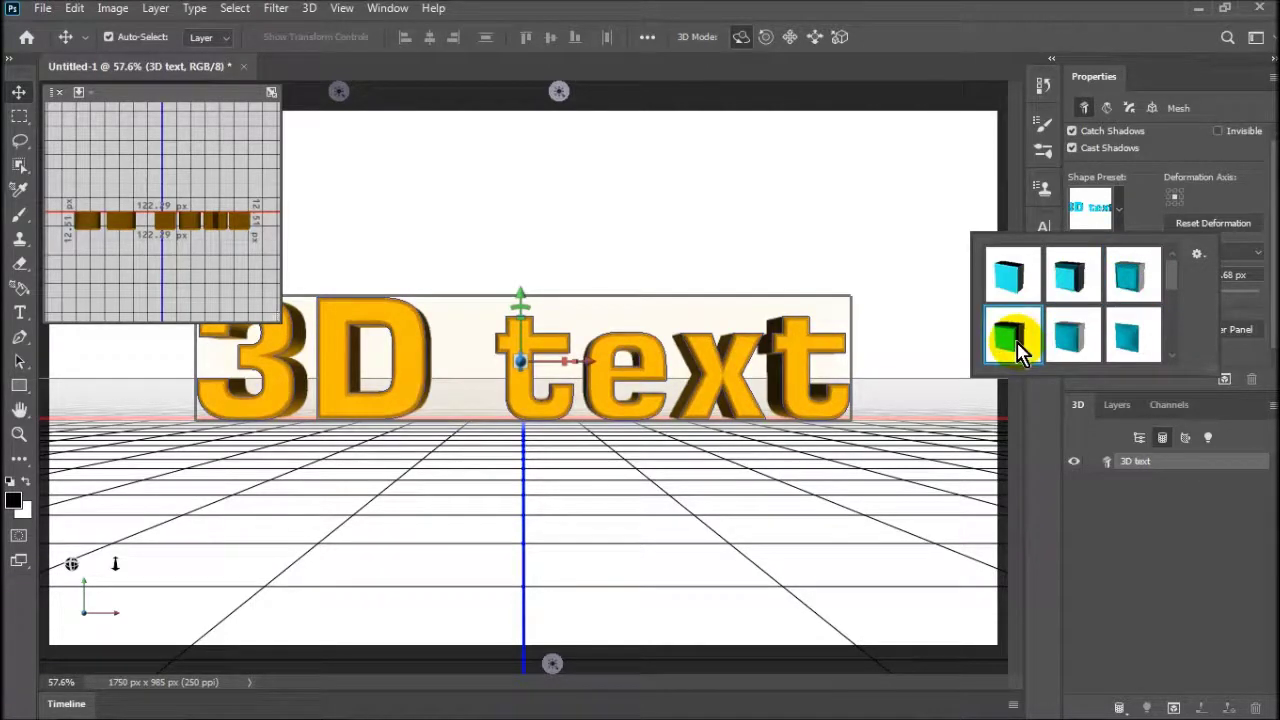
{"action": "left_click", "coordinate": [1066, 342]}
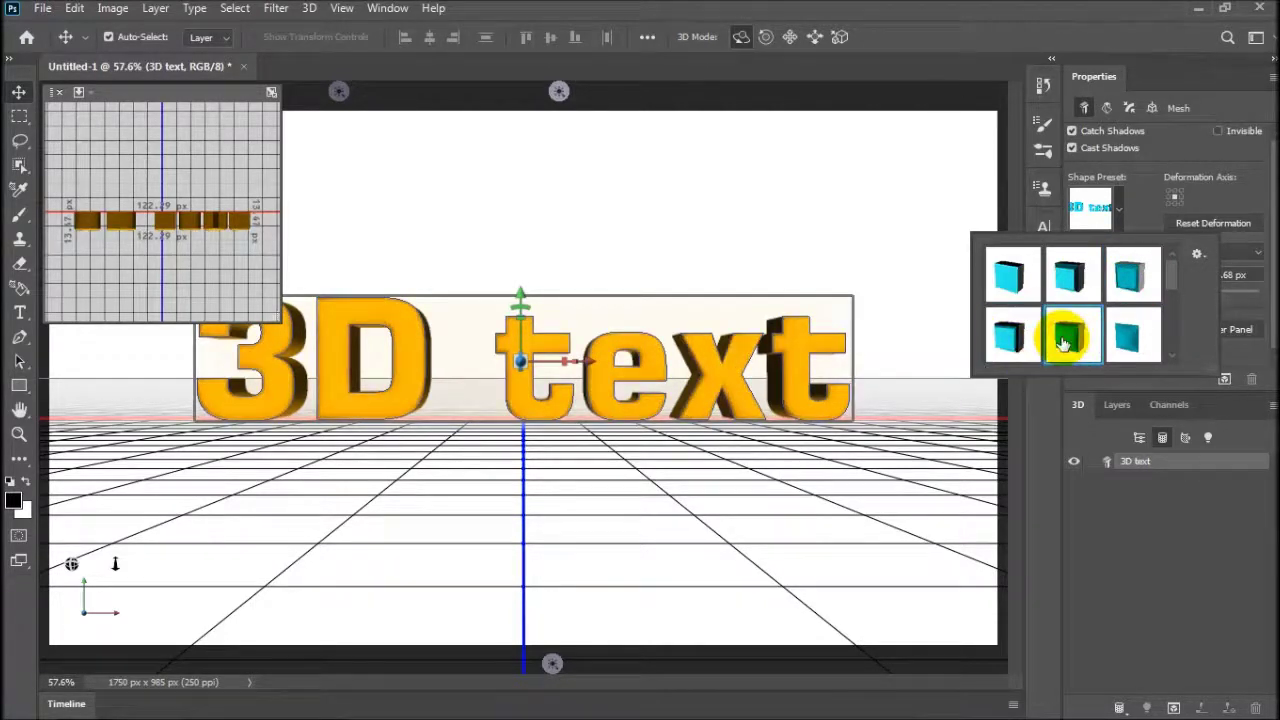
Try another shape preset on the 3D text mesh, reapply Inflate and set the extrusion depth to 3.22 px
{"action": "left_click", "coordinate": [1122, 338]}
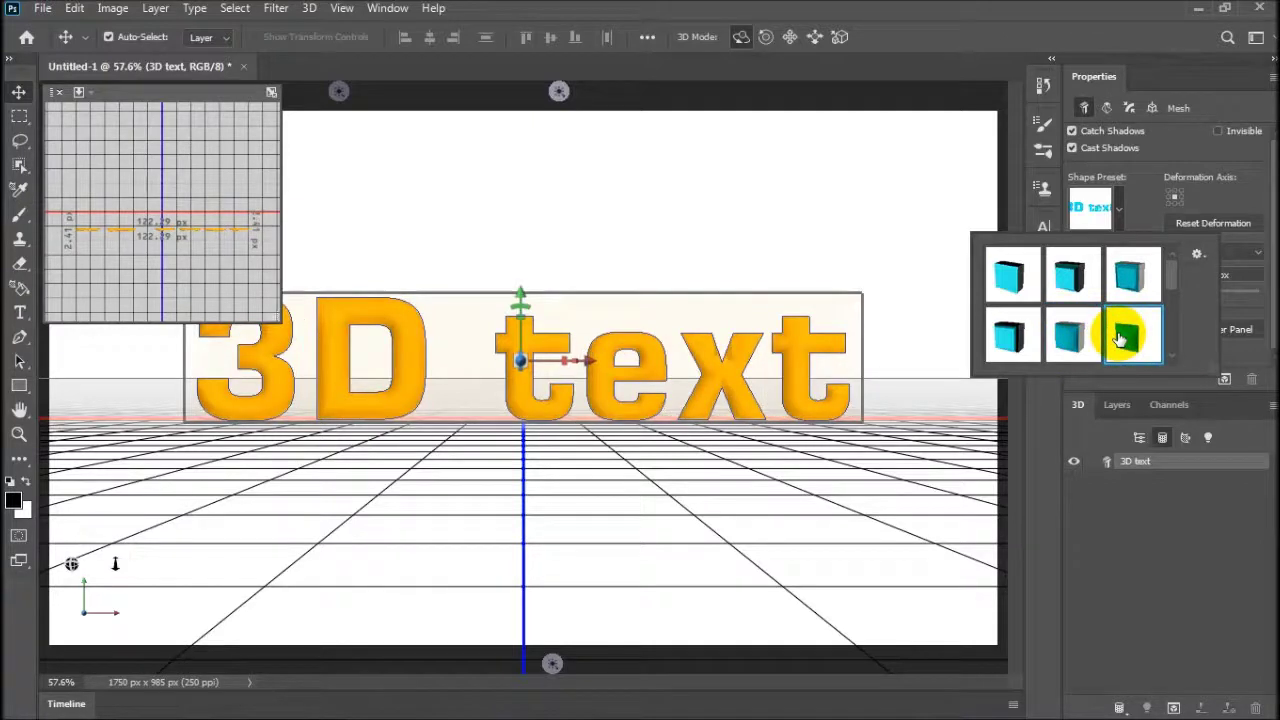
{"action": "left_click", "coordinate": [1074, 340]}
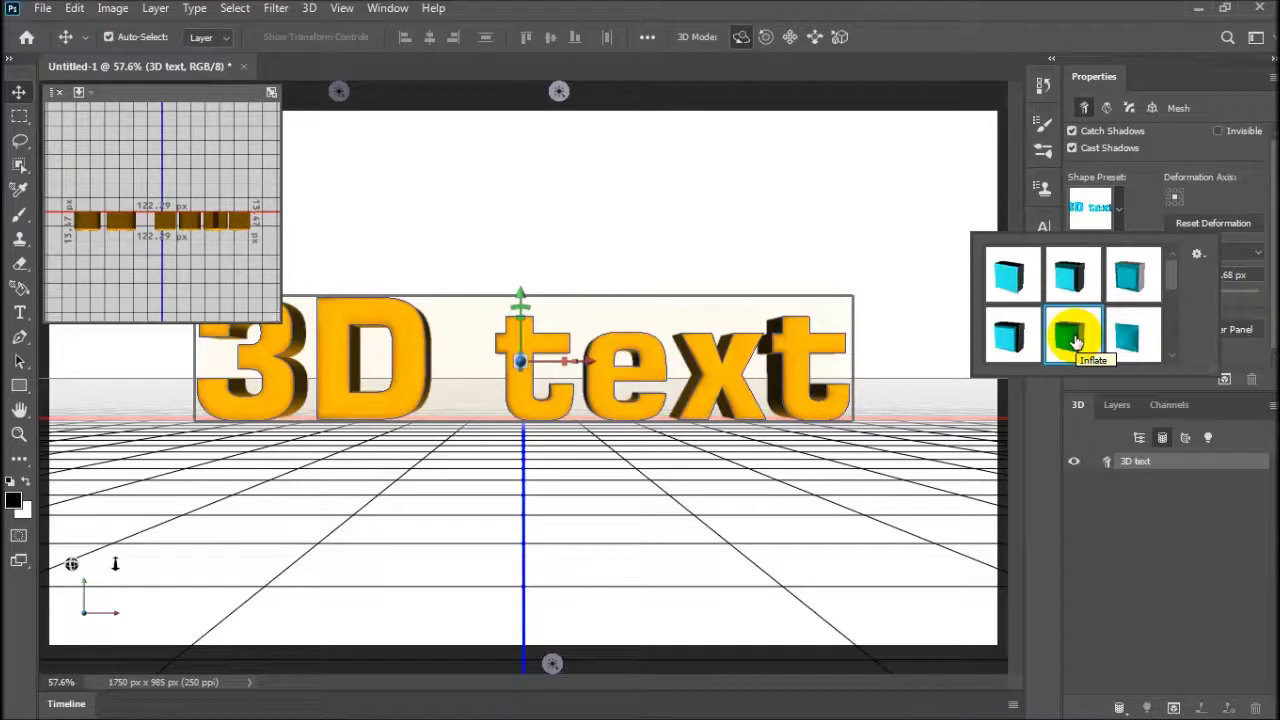
{"action": "left_click", "coordinate": [1134, 218]}
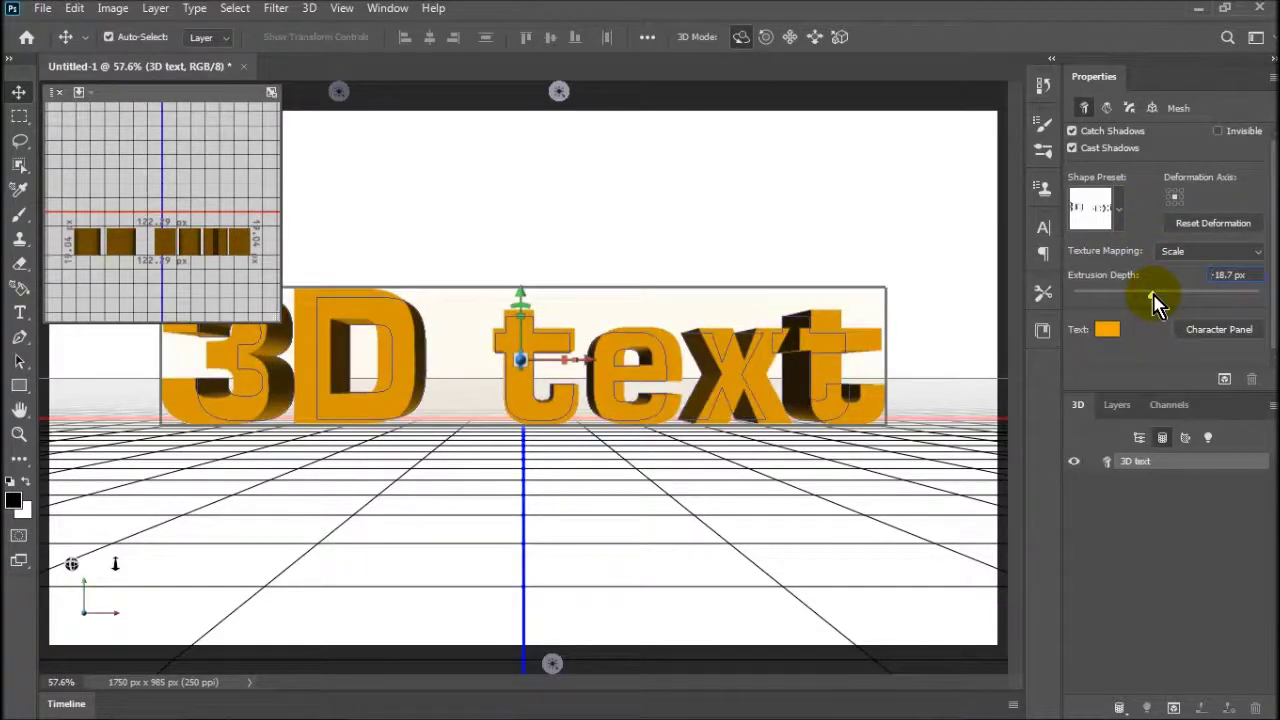
{"action": "left_click_drag", "start_coordinate": [1152, 293], "coordinate": [1168, 294]}
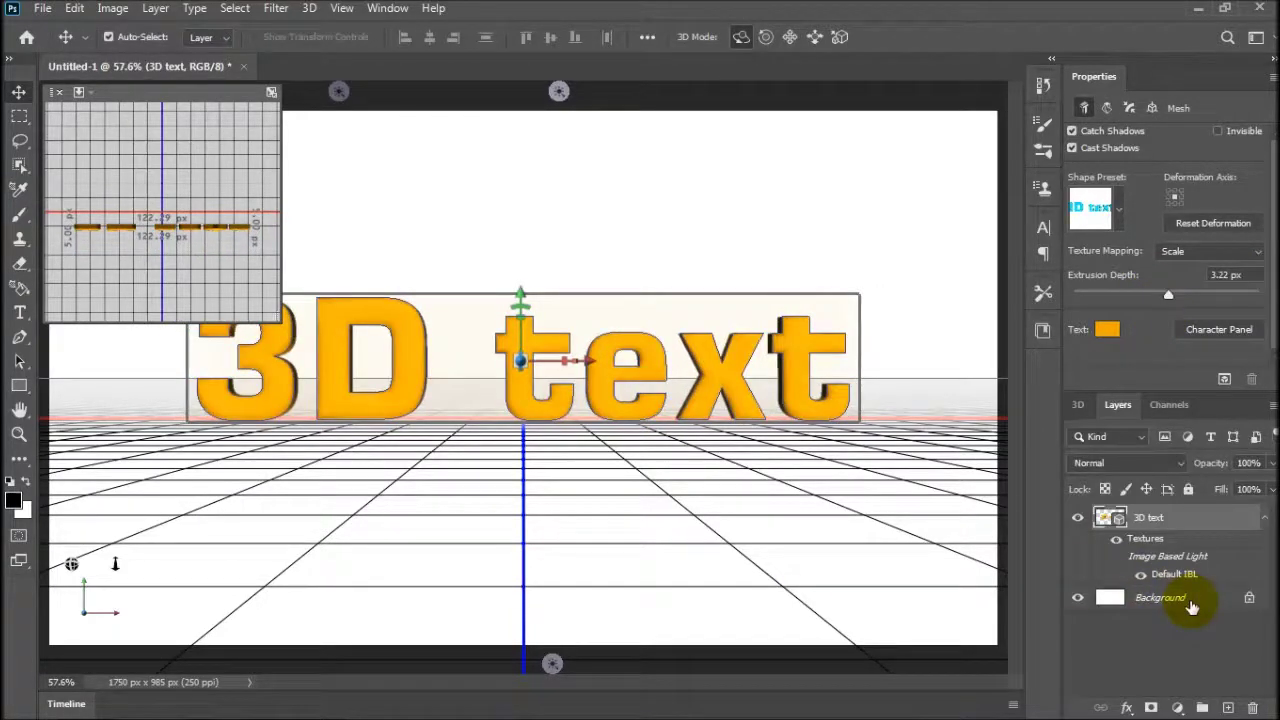
Rasterize the 3D text layer into a pixel layer
{"action": "right_click", "coordinate": [1178, 518]}
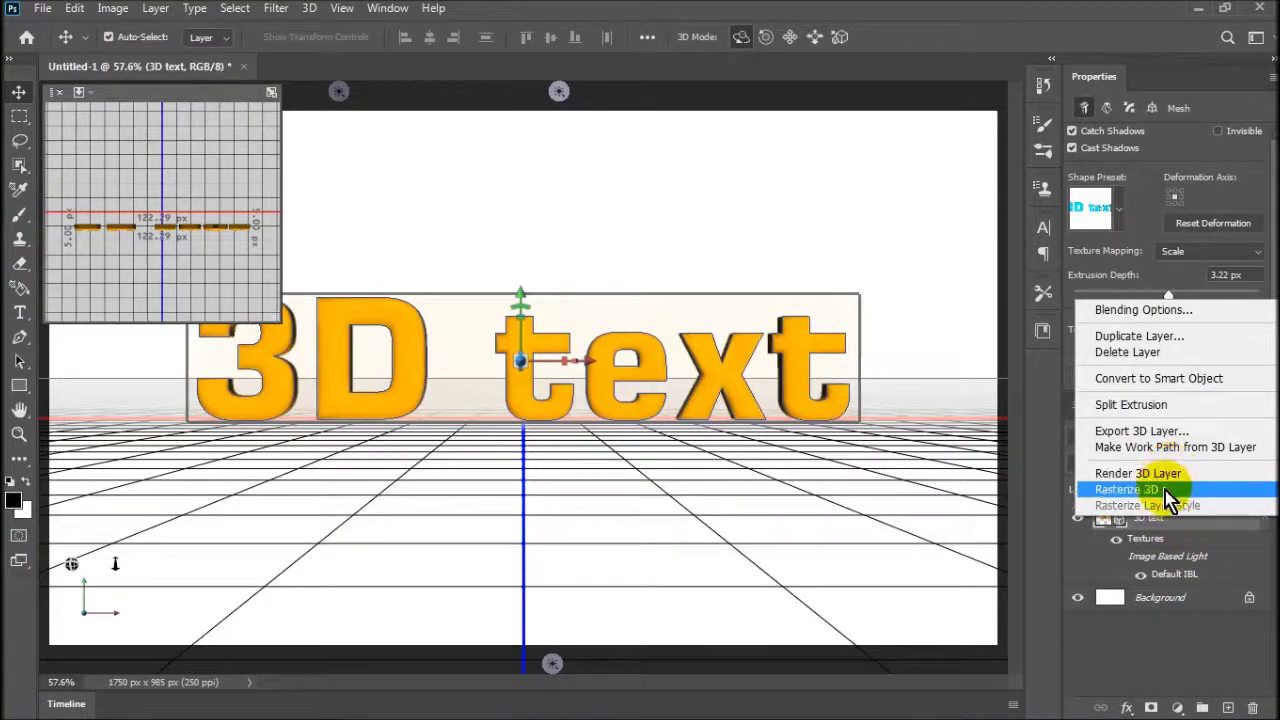
{"action": "left_click", "coordinate": [1125, 489]}
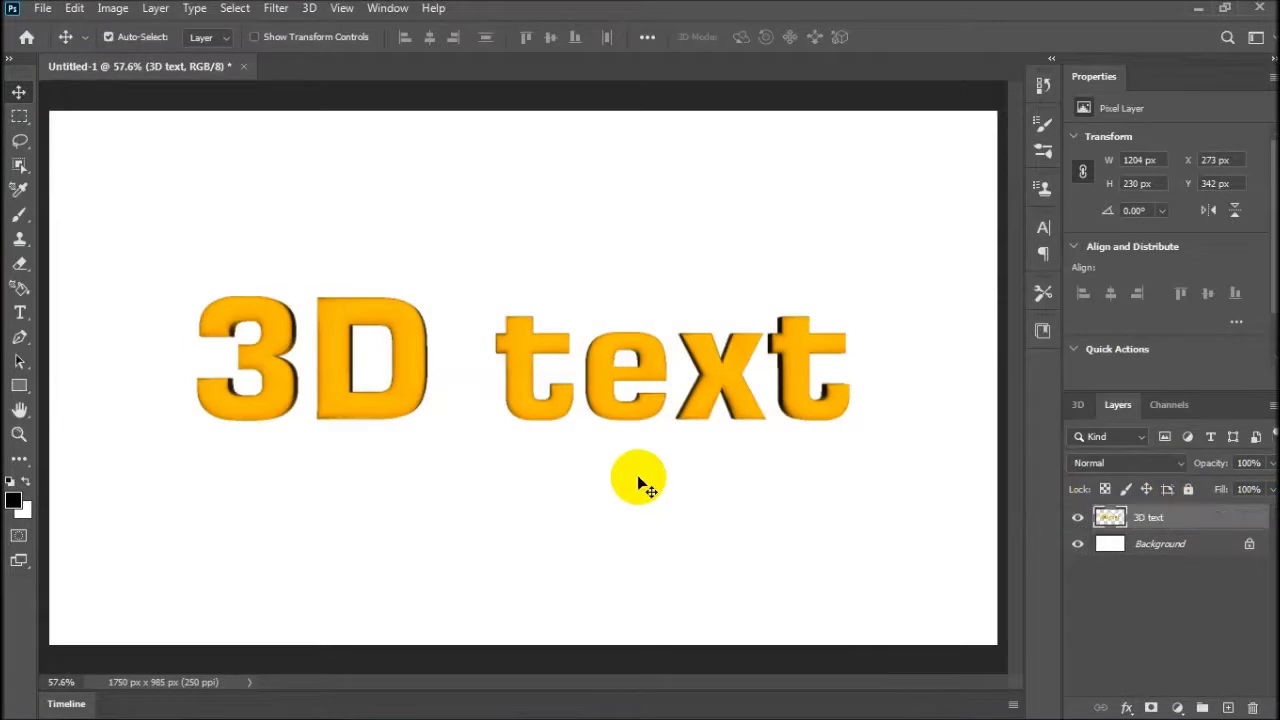
Add a gradient fill layer directly above the Background using the Blue_01 preset from the Blues group
{"action": "left_click", "coordinate": [1155, 540]}
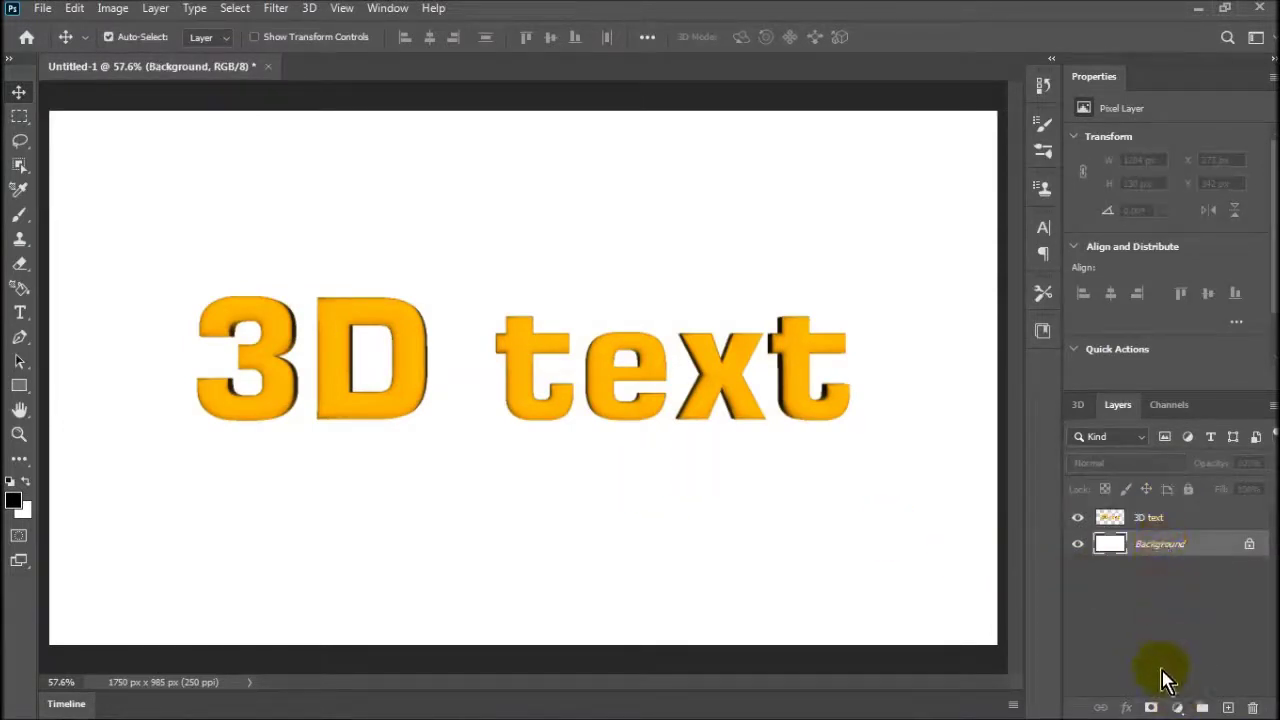
{"action": "left_click", "coordinate": [1177, 707]}
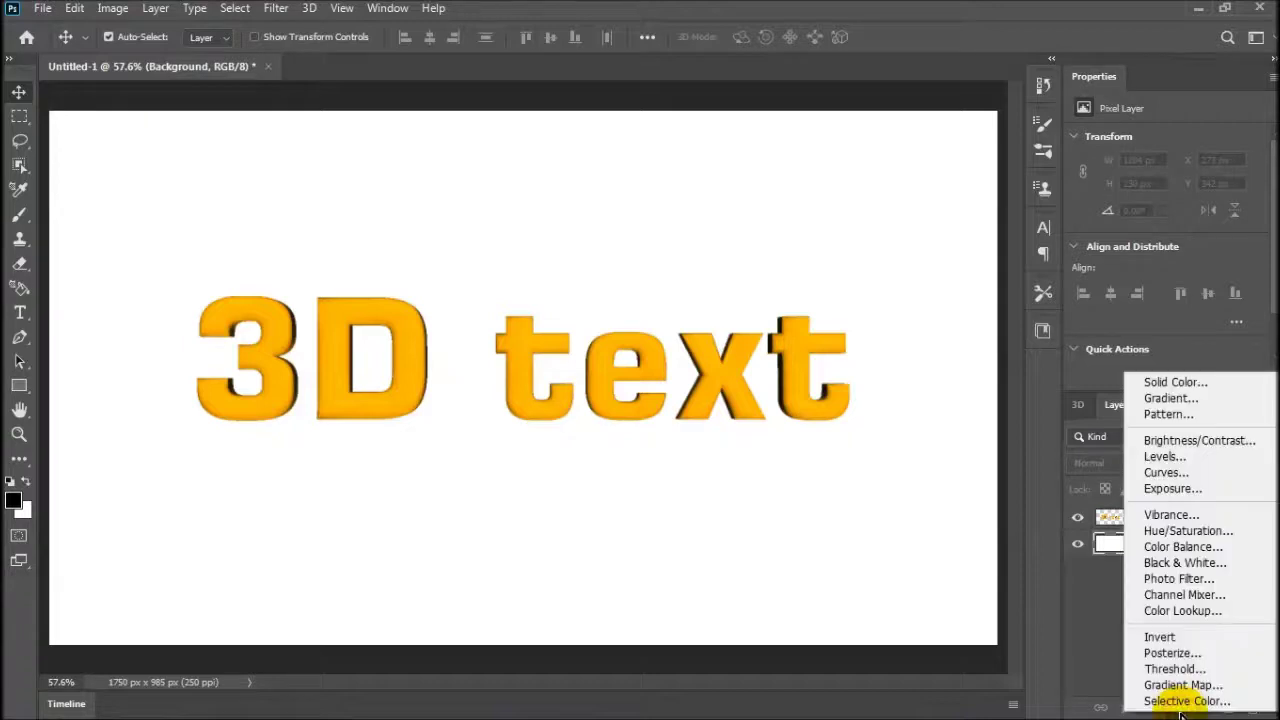
{"action": "left_click", "coordinate": [1172, 398]}
{"action": "left_click", "coordinate": [615, 178]}
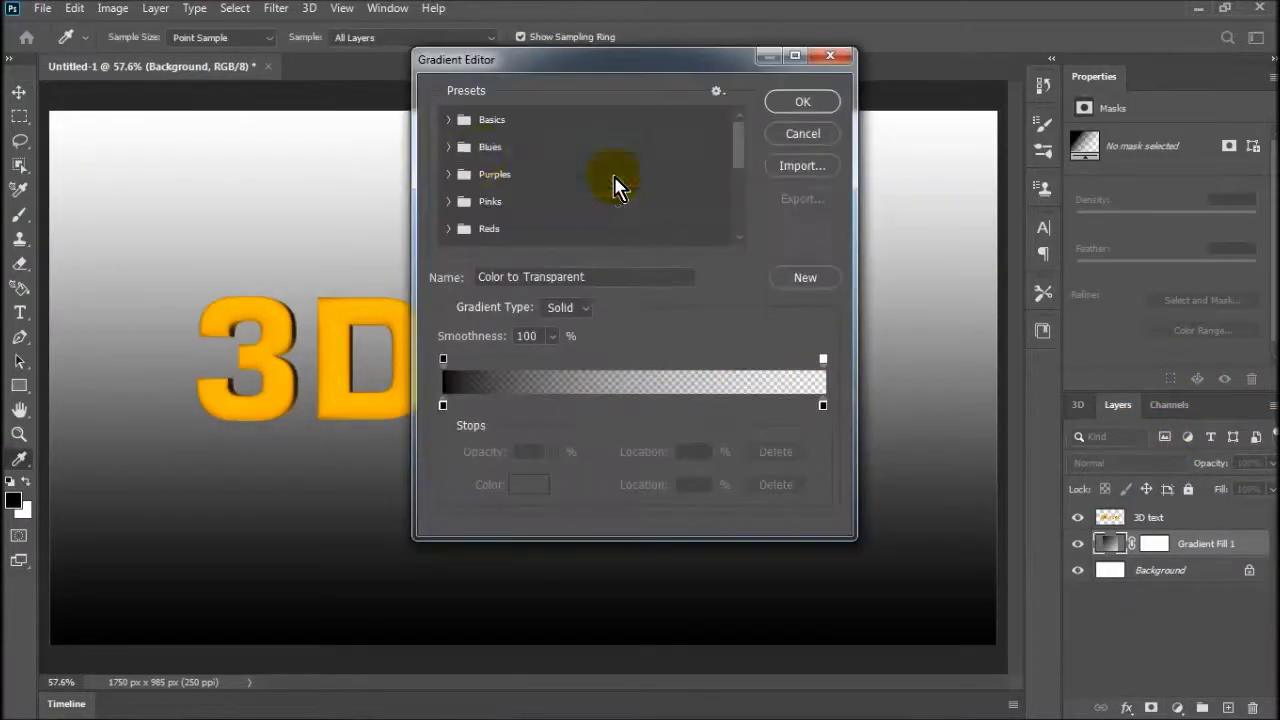
{"action": "left_click", "coordinate": [450, 148]}
{"action": "left_click", "coordinate": [453, 149]}
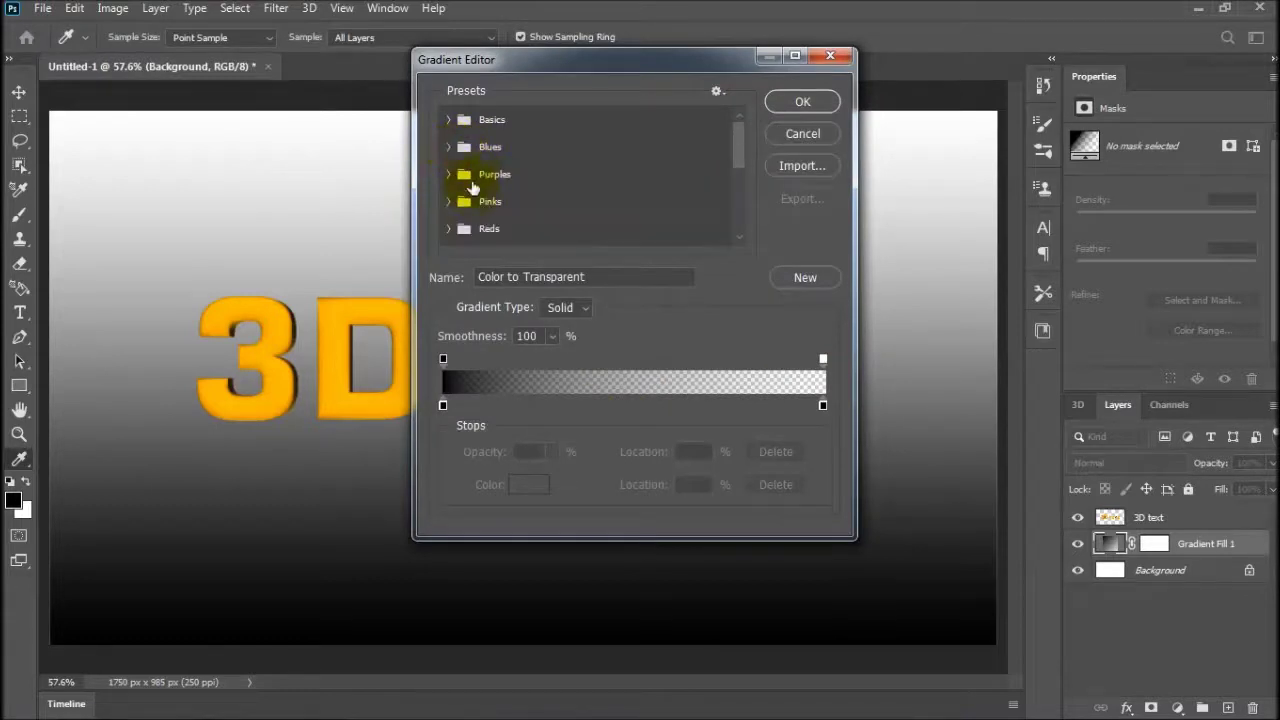
{"action": "left_click", "coordinate": [450, 146]}
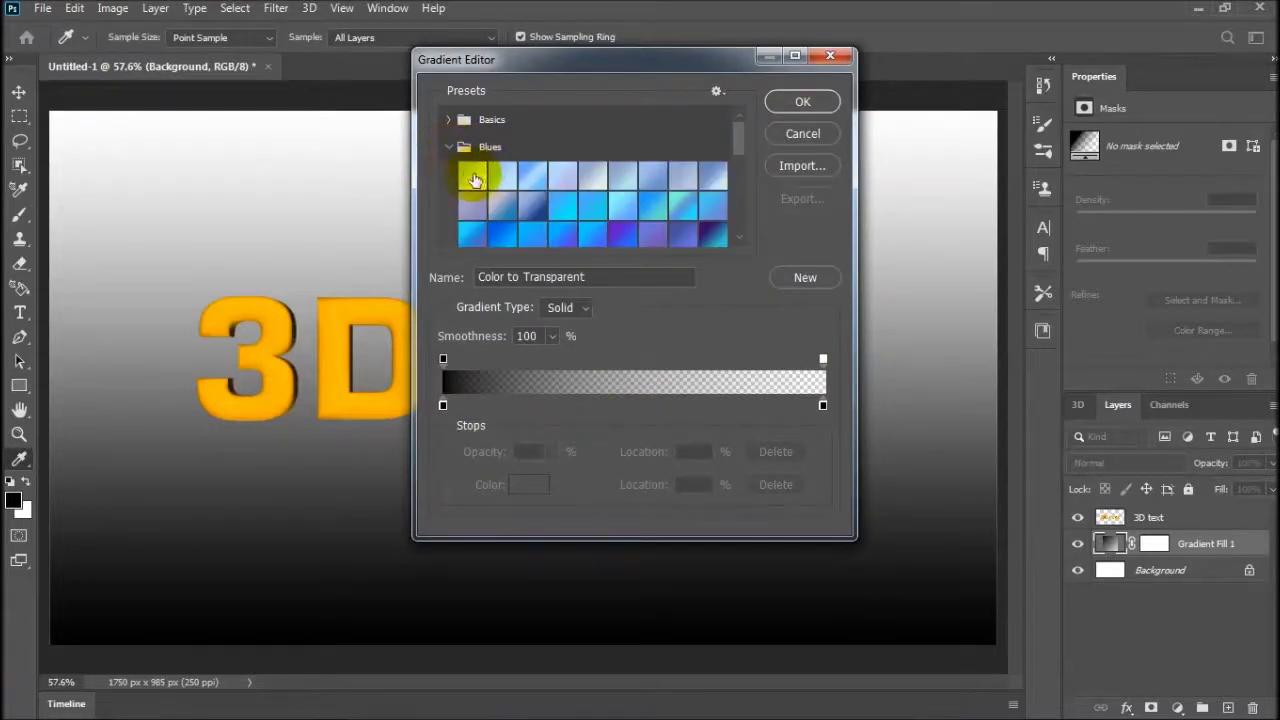
{"action": "left_click", "coordinate": [471, 176]}
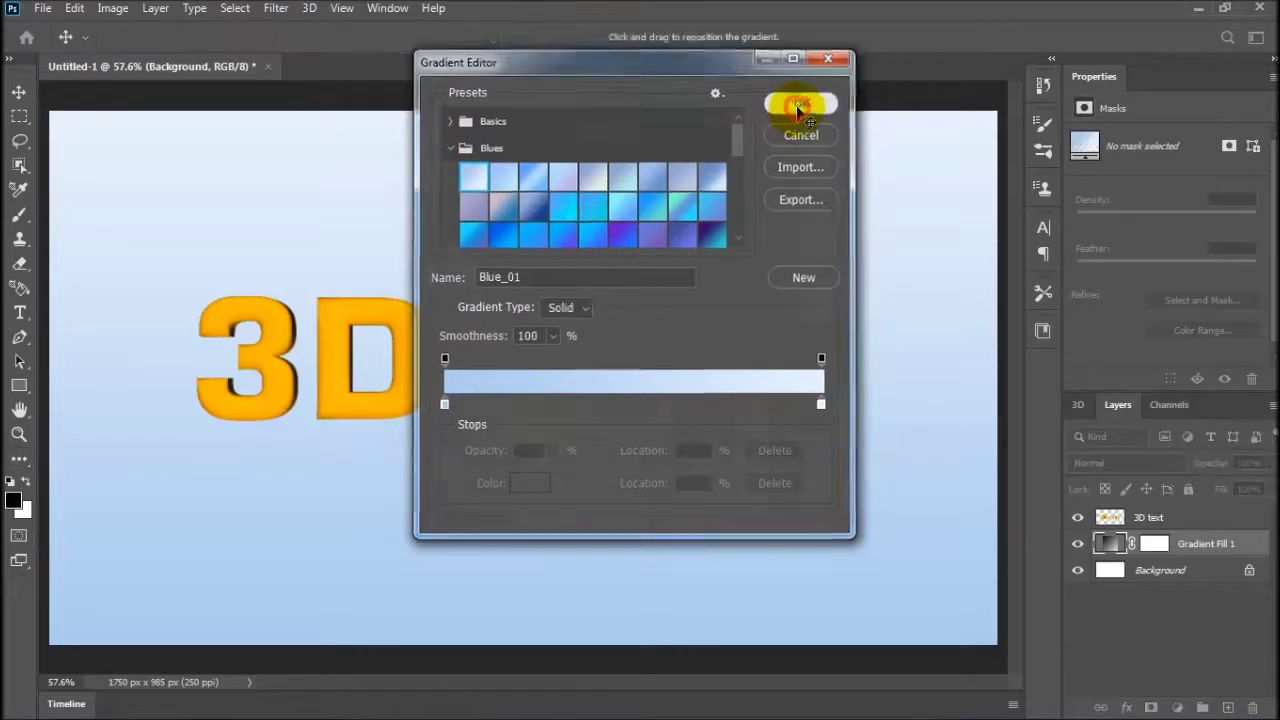
{"action": "left_click", "coordinate": [801, 106]}
Set the gradient fill's style to Radial and move its dialog off the lettering
{"action": "left_click", "coordinate": [584, 207]}
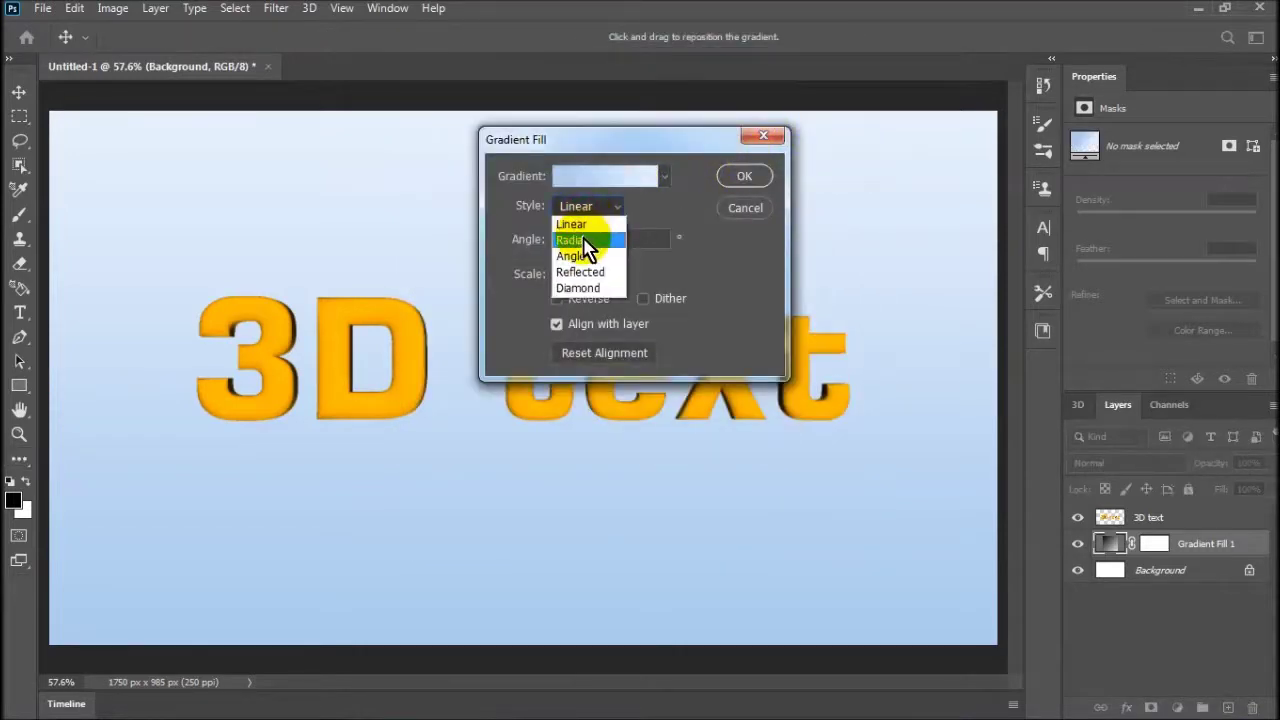
{"action": "left_click", "coordinate": [586, 242]}
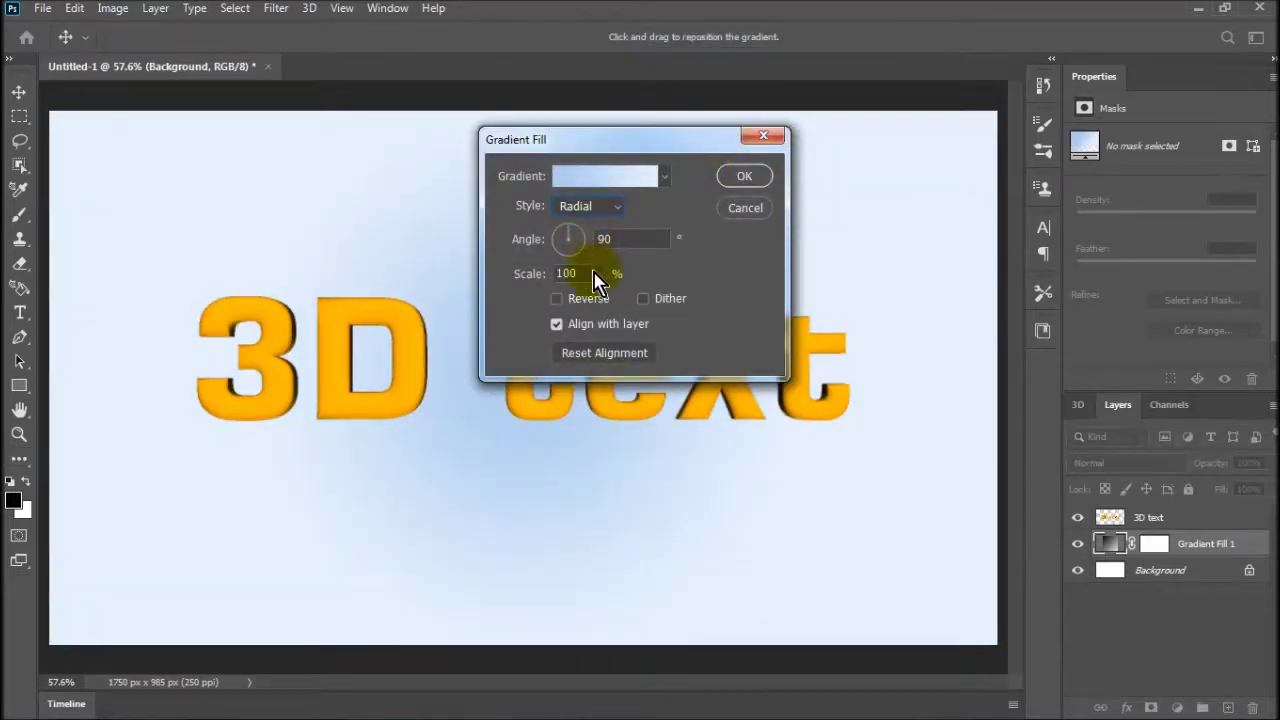
{"action": "left_click_drag", "start_coordinate": [623, 151], "coordinate": [882, 187]}
Change the gradient's starting color stop at 0% to a bright yellow
{"action": "left_click", "coordinate": [894, 212]}
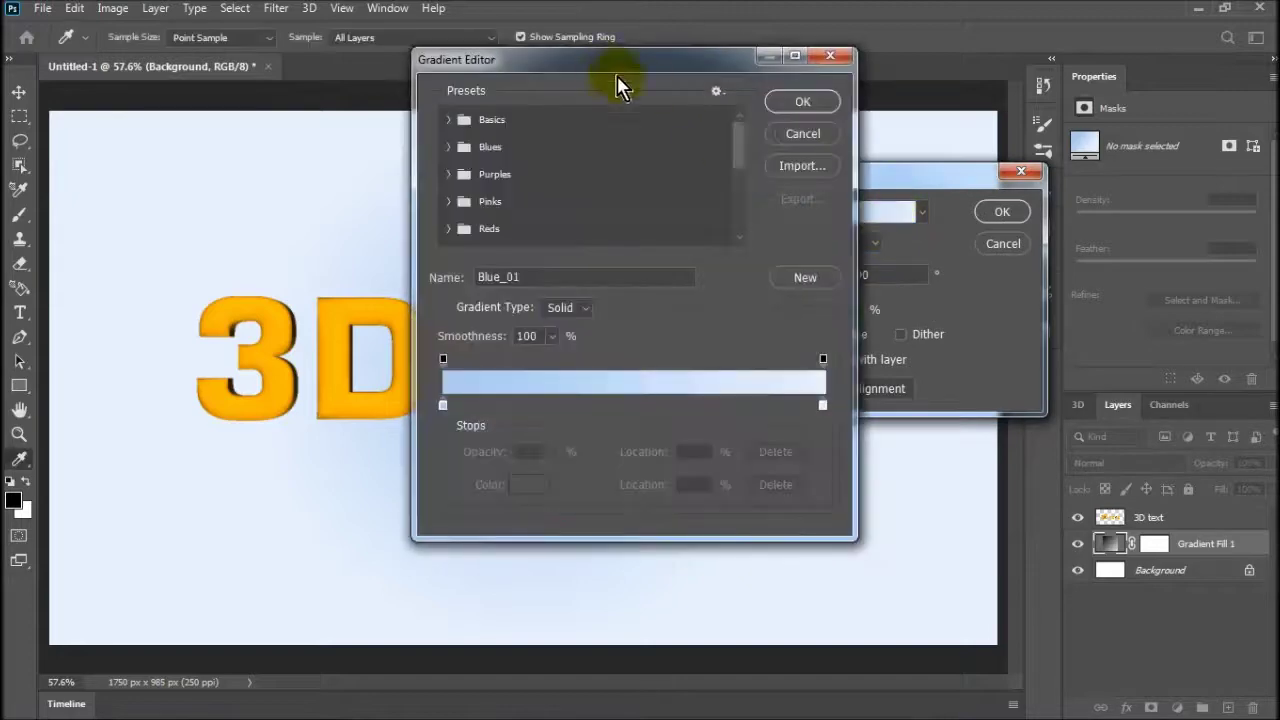
{"action": "left_click_drag", "start_coordinate": [614, 80], "coordinate": [1076, 150]}
{"action": "double_click", "coordinate": [914, 484]}
{"action": "left_click", "coordinate": [705, 356]}
{"action": "left_click", "coordinate": [667, 263]}
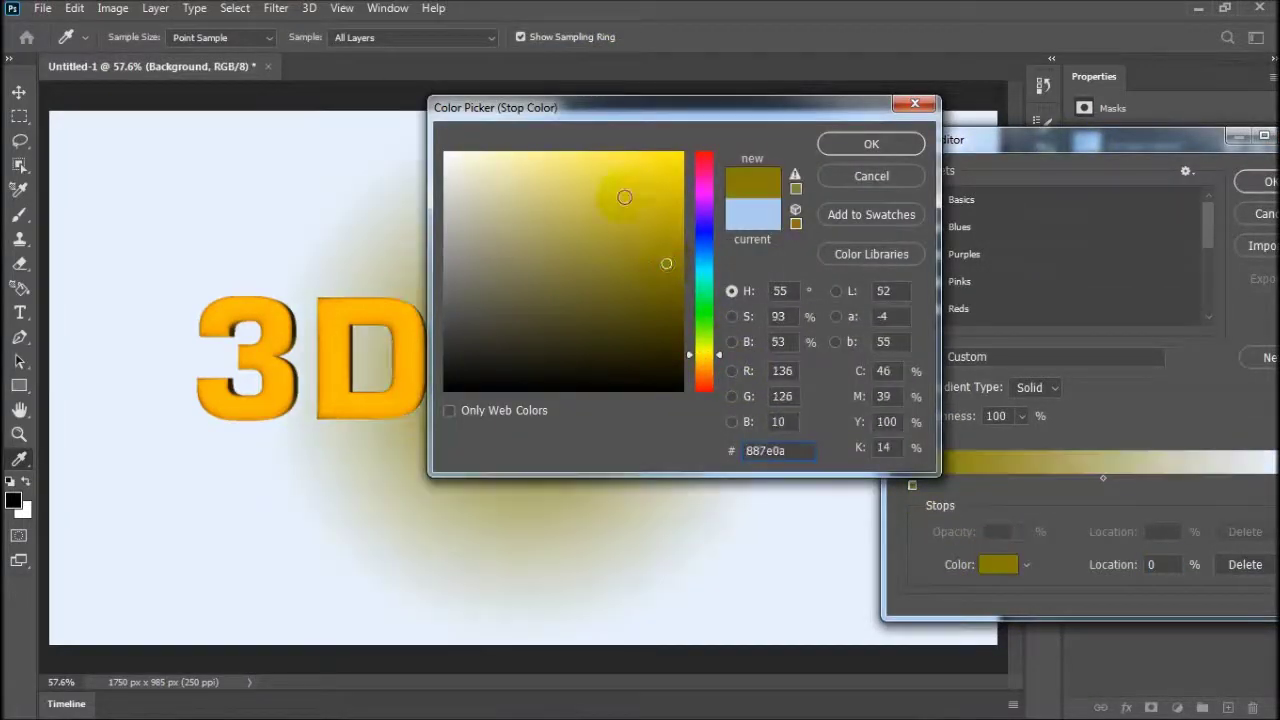
{"action": "left_click", "coordinate": [677, 158]}
{"action": "left_click", "coordinate": [866, 146]}
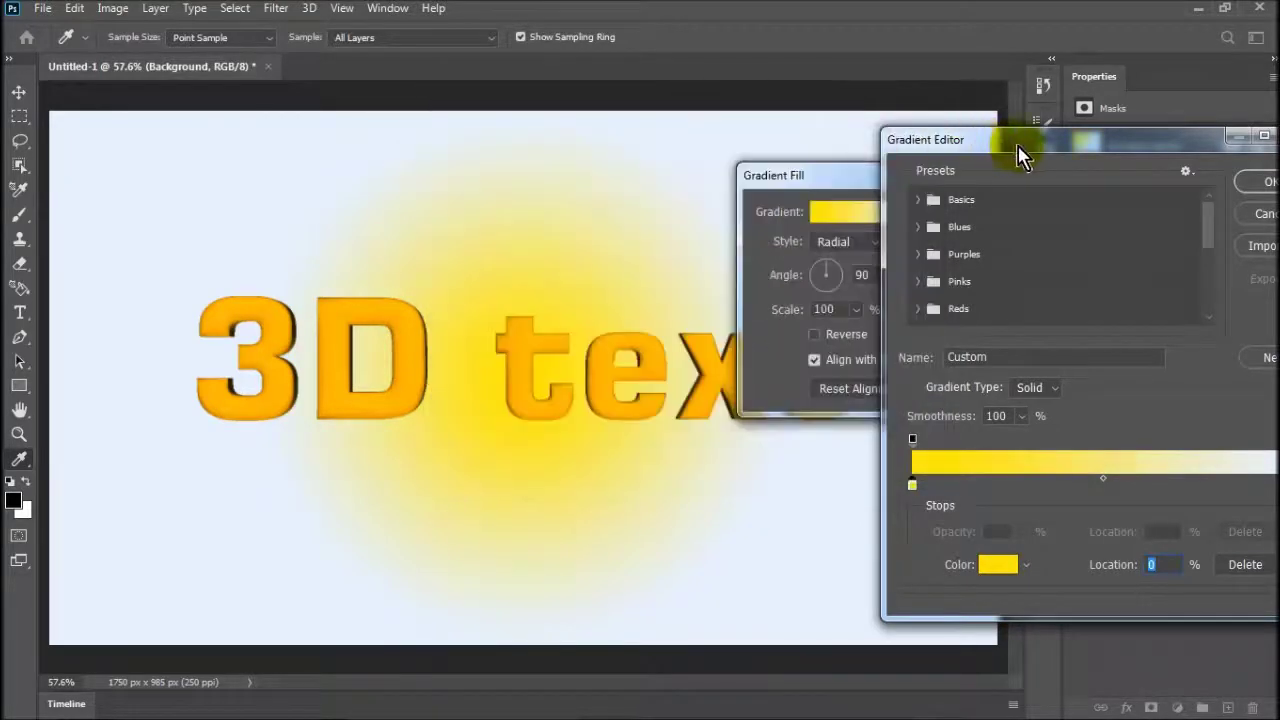
Change the gradient's ending color stop at 100% to a dark golden yellow
{"action": "left_click_drag", "start_coordinate": [1015, 155], "coordinate": [785, 155]}
{"action": "left_click", "coordinate": [1063, 484]}
{"action": "left_click", "coordinate": [770, 563]}
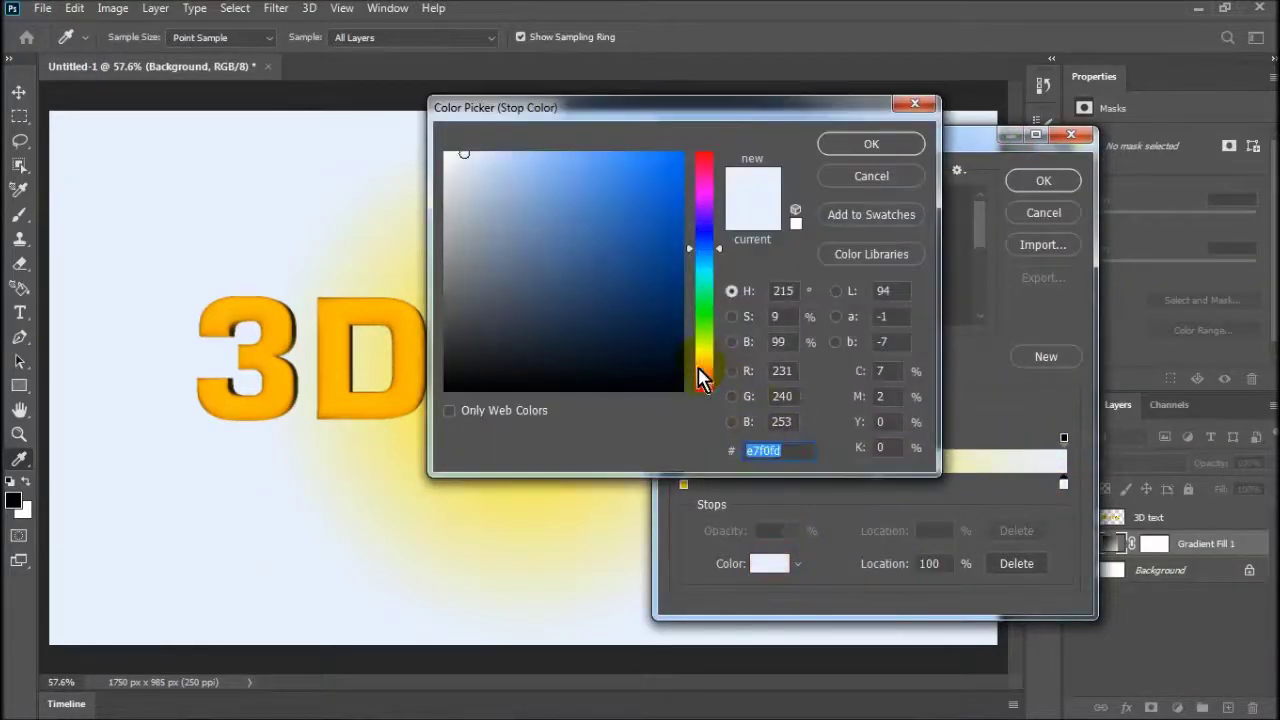
{"action": "left_click", "coordinate": [702, 358]}
{"action": "left_click", "coordinate": [678, 325]}
{"action": "mouse_move", "coordinate": [678, 306]}
{"action": "left_mouse_down"}
{"action": "mouse_move", "coordinate": [691, 234]}
{"action": "mouse_move", "coordinate": [696, 256]}
{"action": "mouse_move", "coordinate": [695, 245]}
{"action": "left_mouse_up"}
{"action": "left_click", "coordinate": [872, 144]}
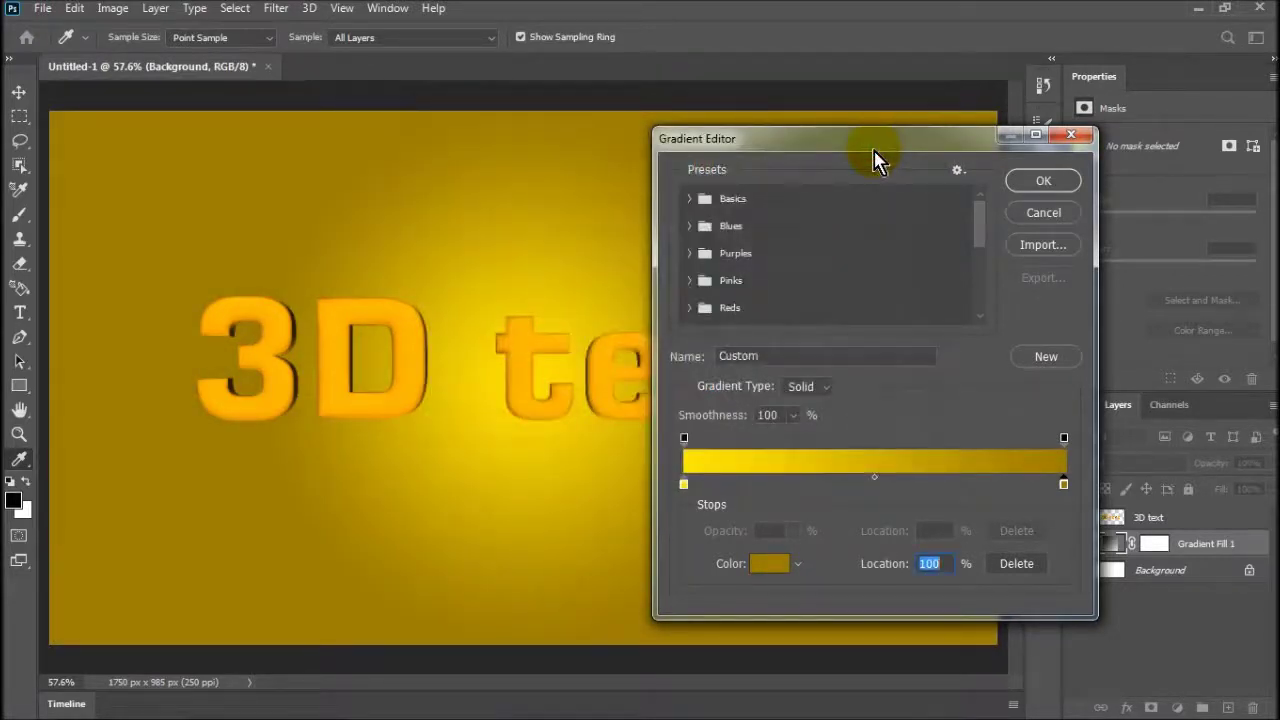
{"action": "left_click_drag", "start_coordinate": [857, 150], "coordinate": [917, 171]}
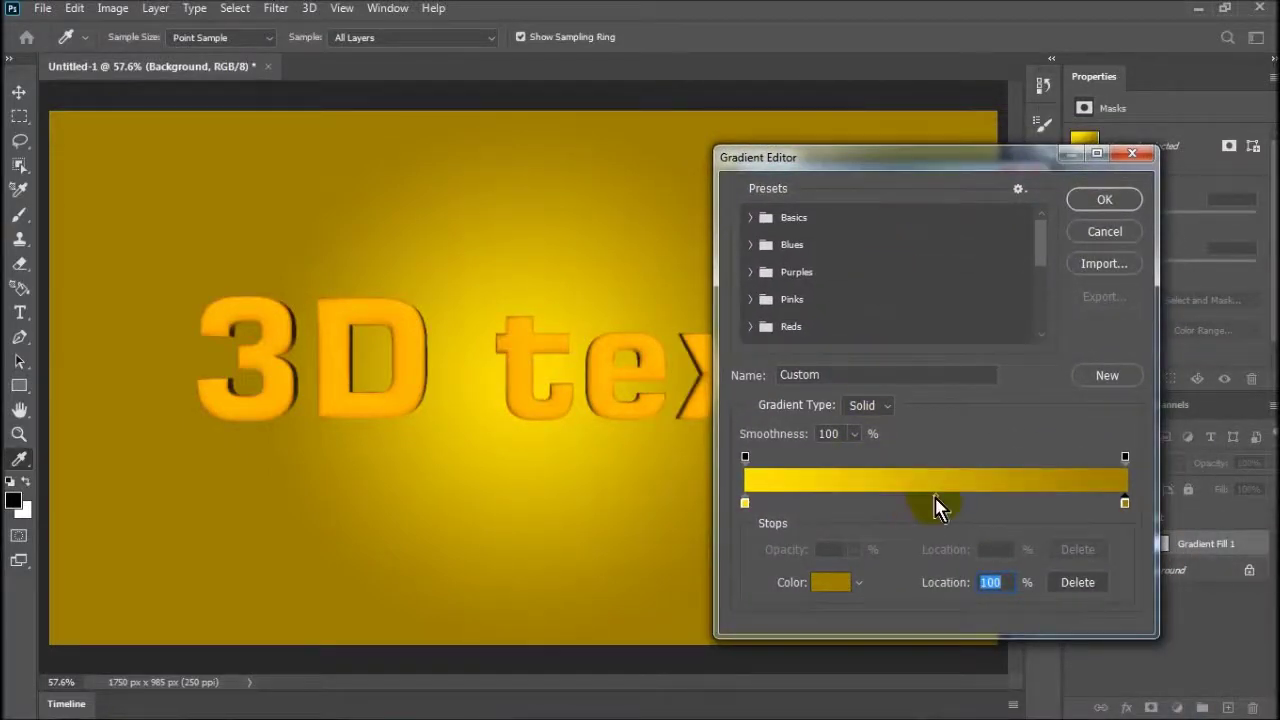
Change the gradient's starting color stop to a softer yellow and set the radial fill's scale to 199%
{"action": "left_click", "coordinate": [745, 503]}
{"action": "left_click", "coordinate": [830, 582]}
{"action": "left_click", "coordinate": [643, 157]}
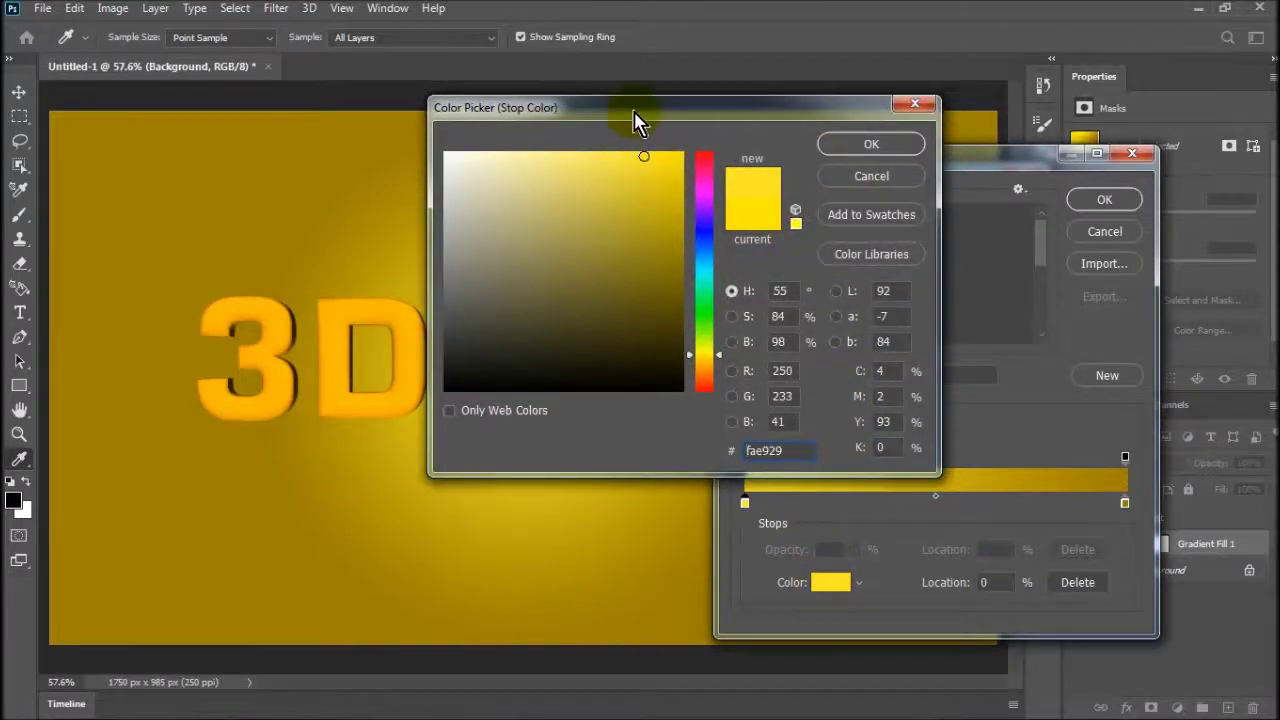
{"action": "left_click_drag", "start_coordinate": [634, 118], "coordinate": [868, 145]}
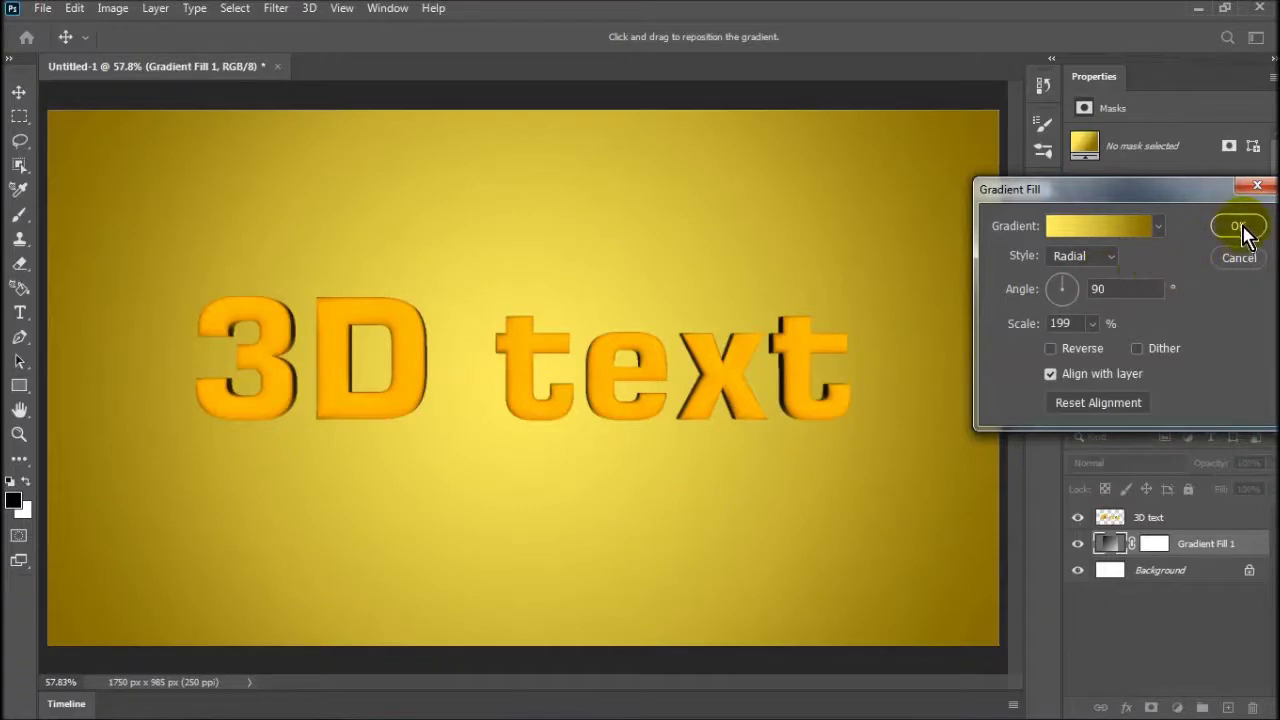
{"action": "left_click", "coordinate": [1240, 228]}
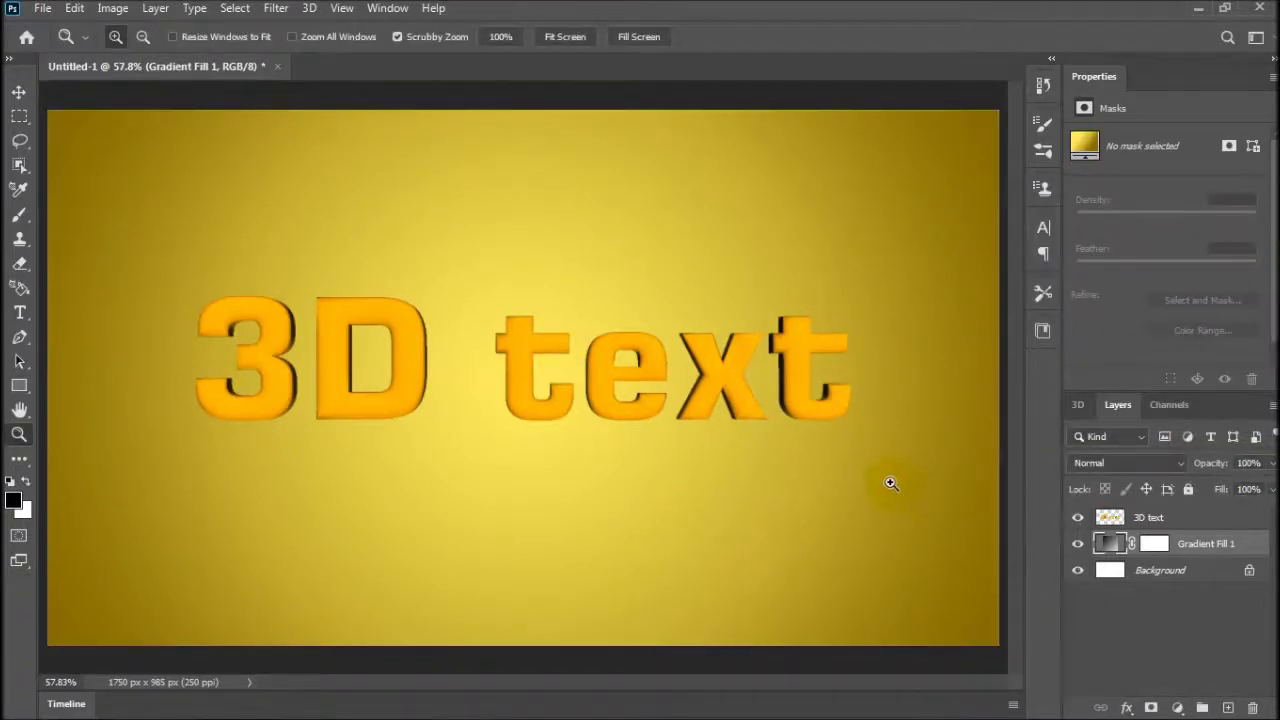
{"action": "left_click", "coordinate": [1150, 517]}
{"action": "left_click", "coordinate": [1128, 707]}
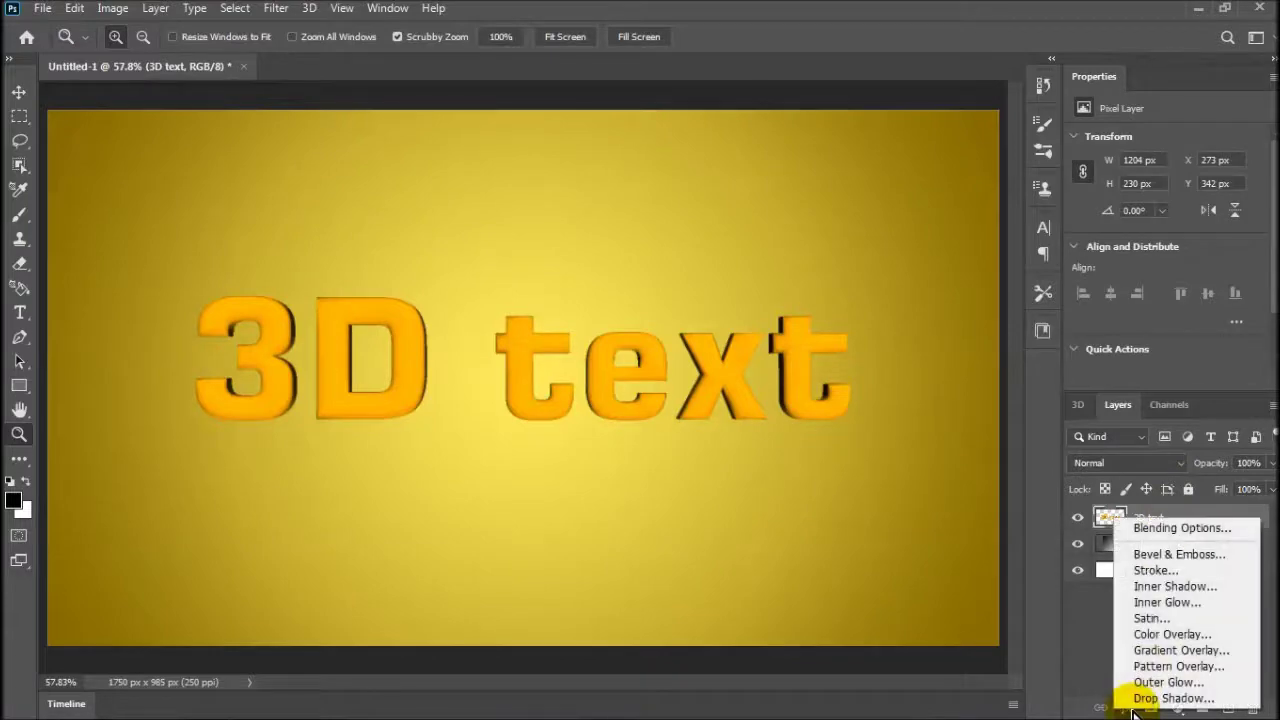
{"action": "left_click", "coordinate": [1150, 683]}
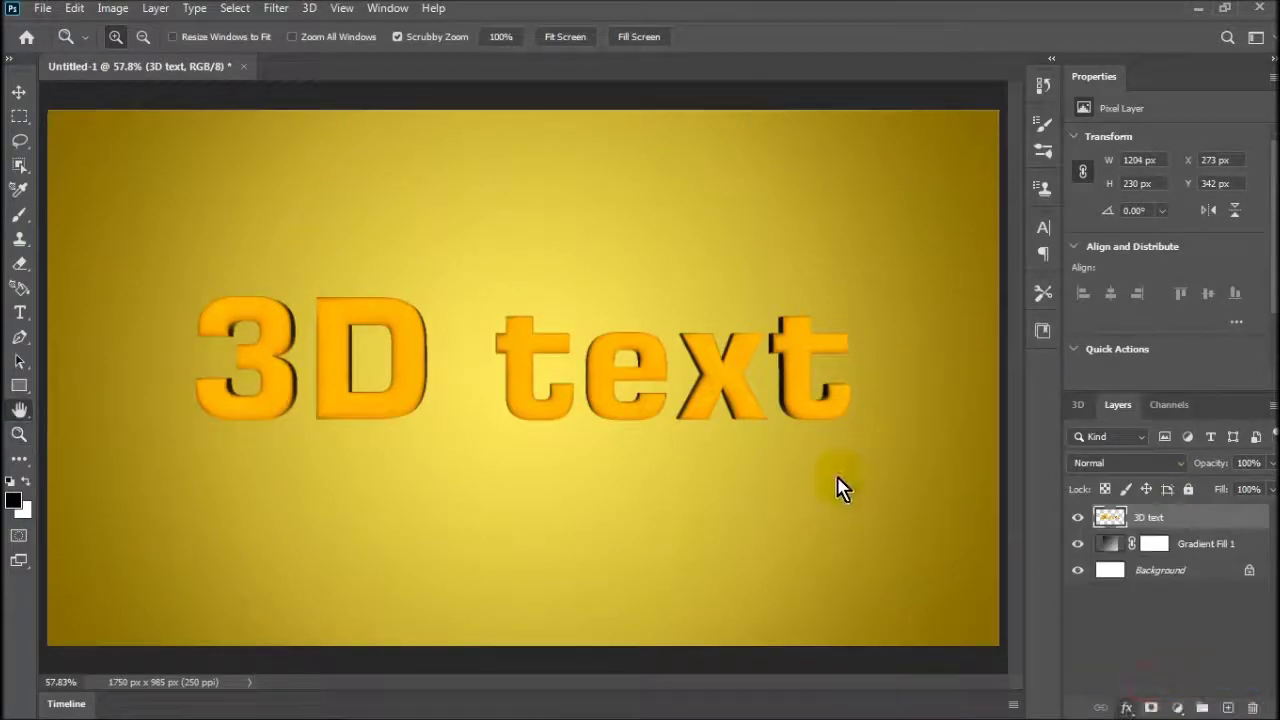
{"action": "left_click_drag", "start_coordinate": [600, 58], "coordinate": [491, 186]}
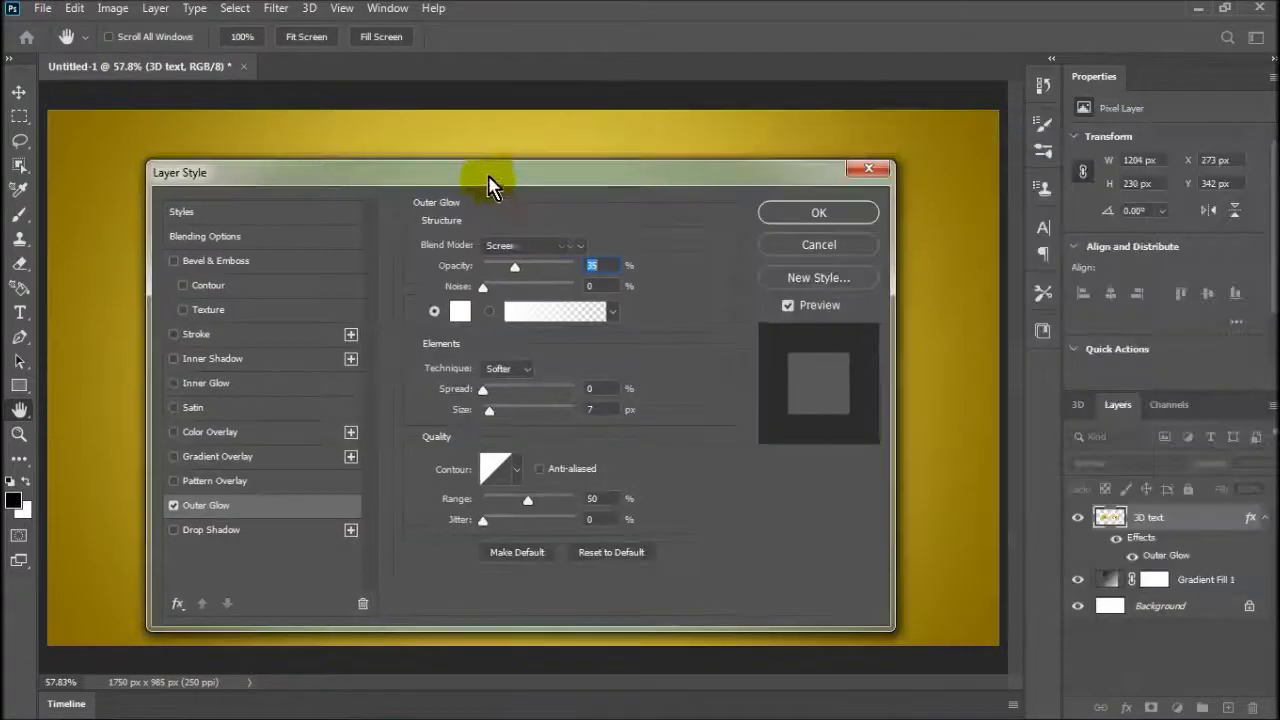
{"action": "left_click", "coordinate": [790, 247]}
Add a black Multiply drop shadow at 100% opacity to the 3D text layer
{"action": "left_click", "coordinate": [1127, 708]}
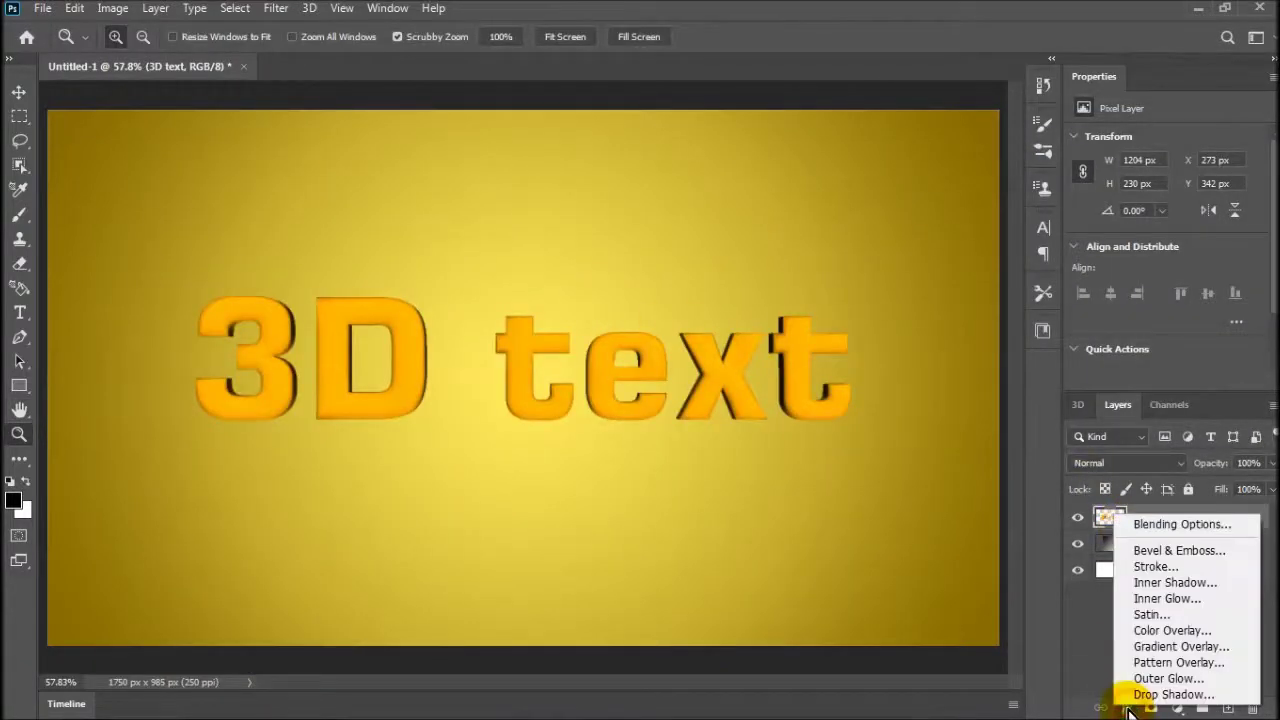
{"action": "left_click", "coordinate": [1150, 694]}
{"action": "left_click_drag", "start_coordinate": [525, 176], "coordinate": [1018, 261]}
{"action": "left_click_drag", "start_coordinate": [982, 357], "coordinate": [1043, 360]}
{"action": "left_click_drag", "start_coordinate": [973, 266], "coordinate": [580, 194]}
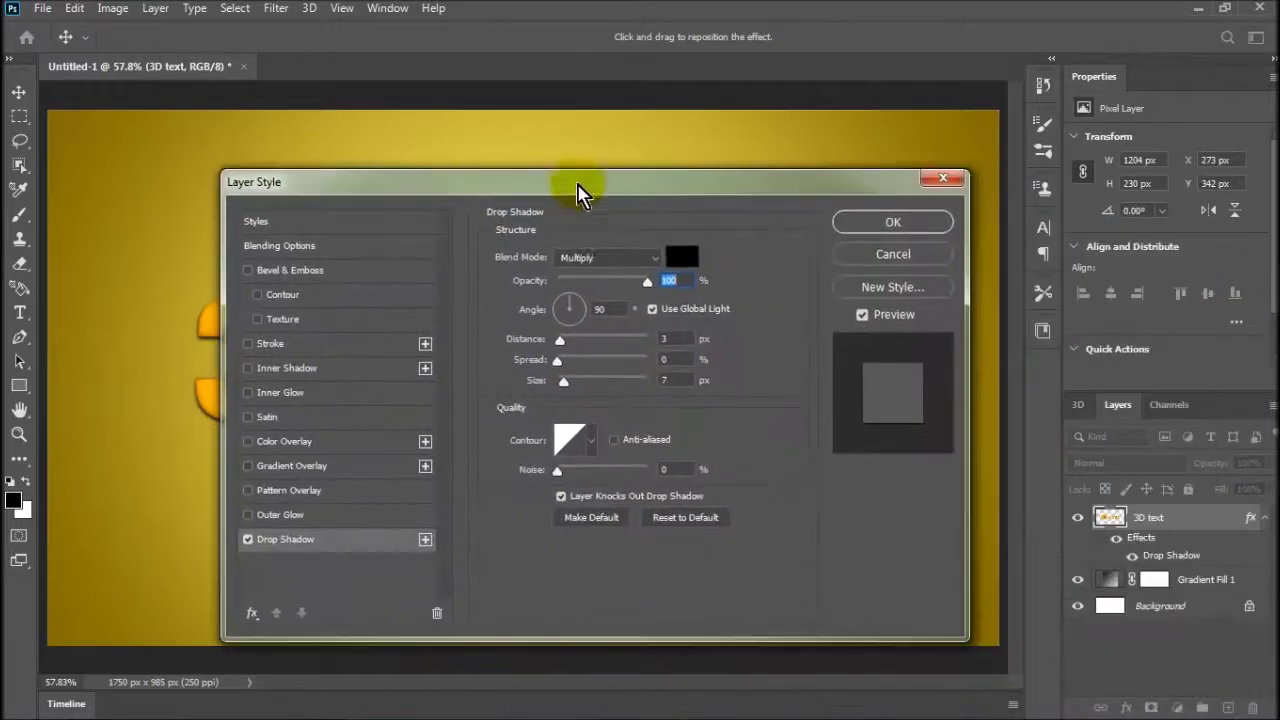
{"action": "left_click", "coordinate": [872, 232]}
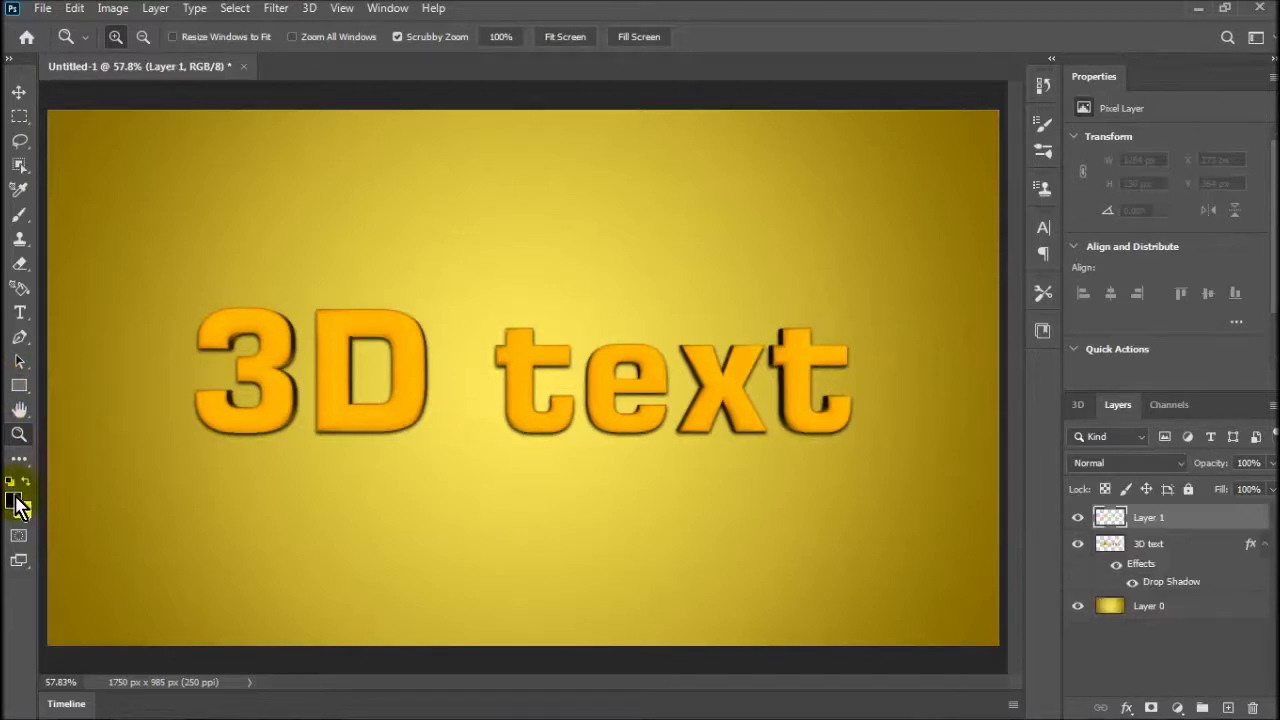
Sample the letter D's orange as the foreground color and set Layer 1's blend mode to Overlay
{"action": "left_click", "coordinate": [13, 500]}
{"action": "left_click", "coordinate": [345, 383]}
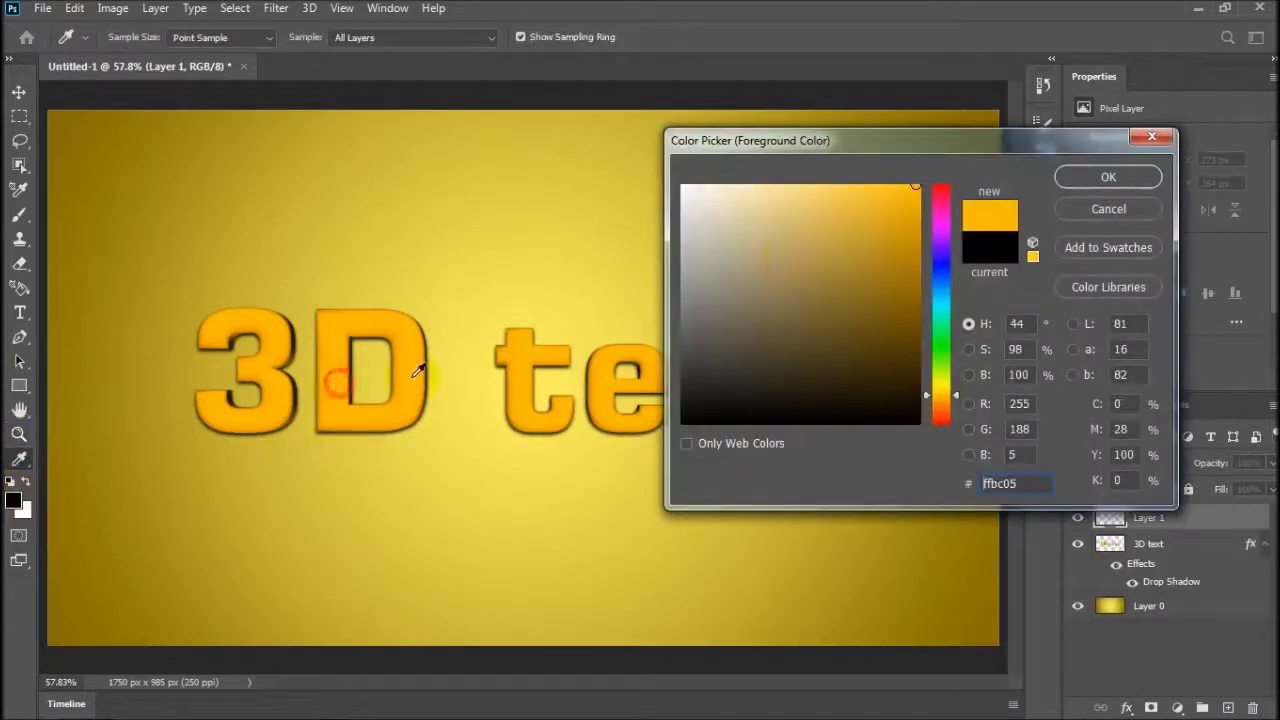
{"action": "left_click", "coordinate": [1108, 177]}
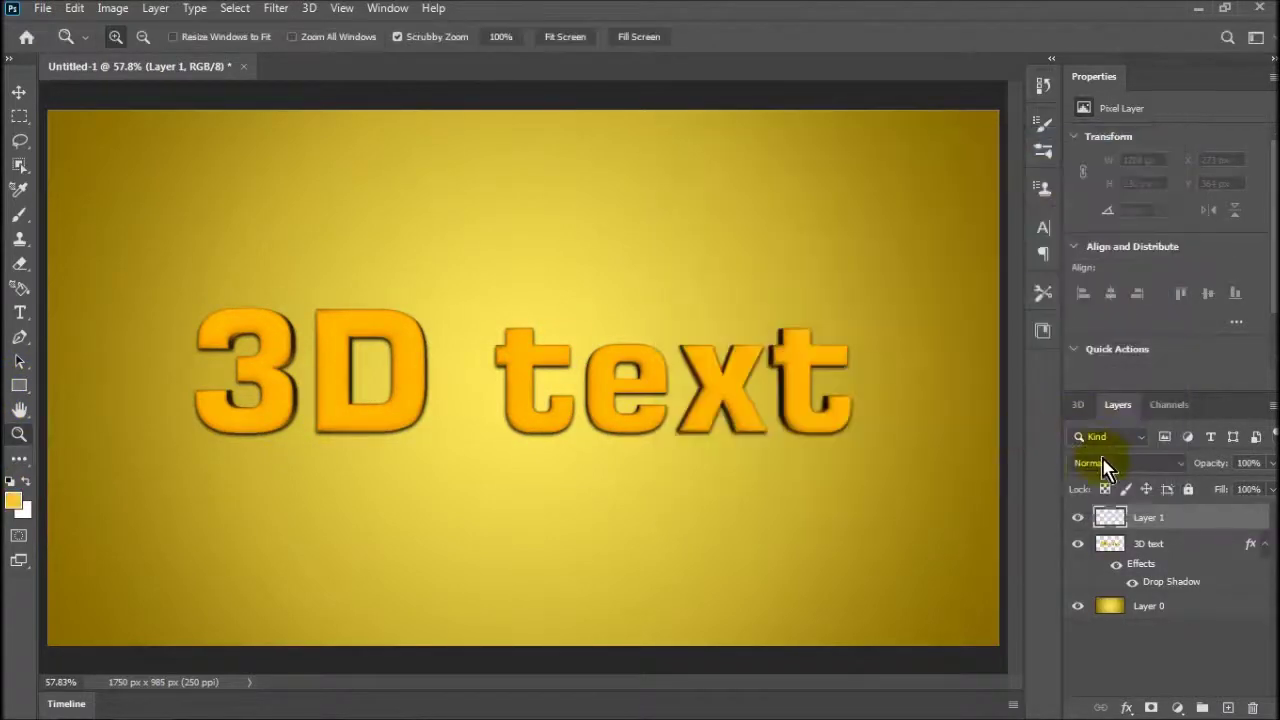
{"action": "left_click", "coordinate": [1085, 460]}
{"action": "left_click", "coordinate": [1108, 467]}
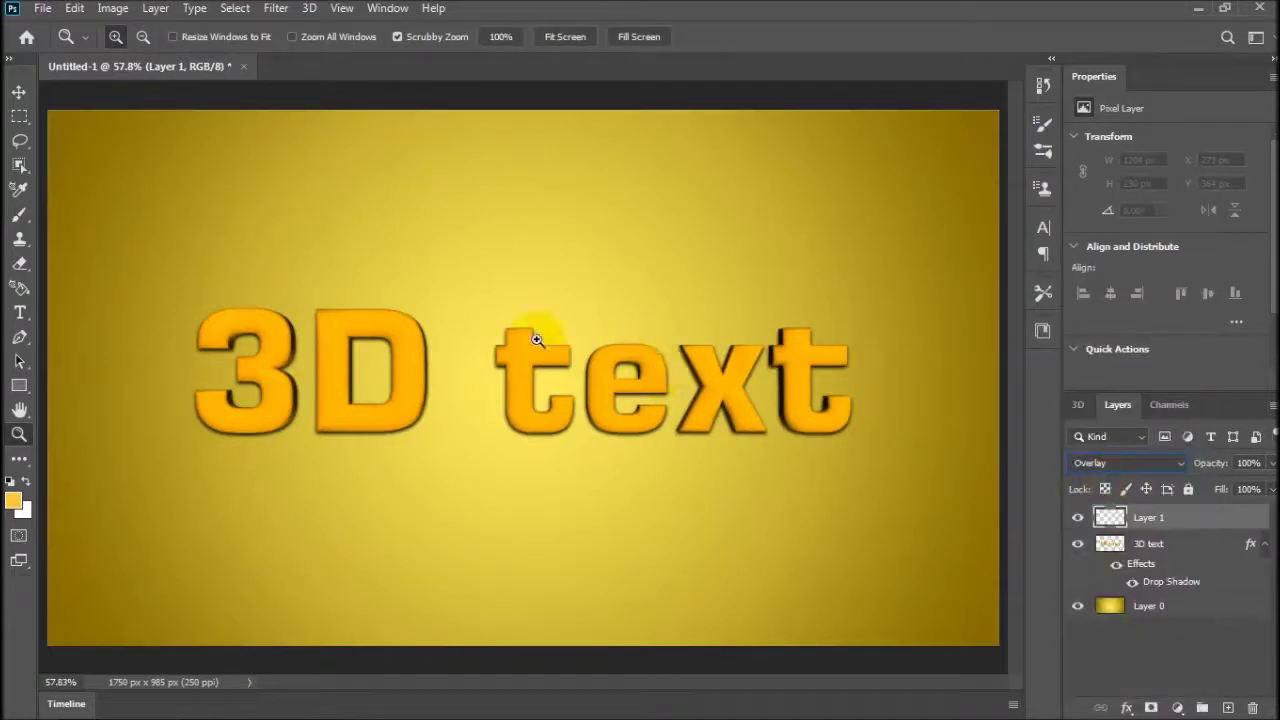
Paint a highlight on Layer 1 over the top edge of the "3" with a soft 143 px brush at 0% hardness
{"action": "left_click", "coordinate": [19, 213]}
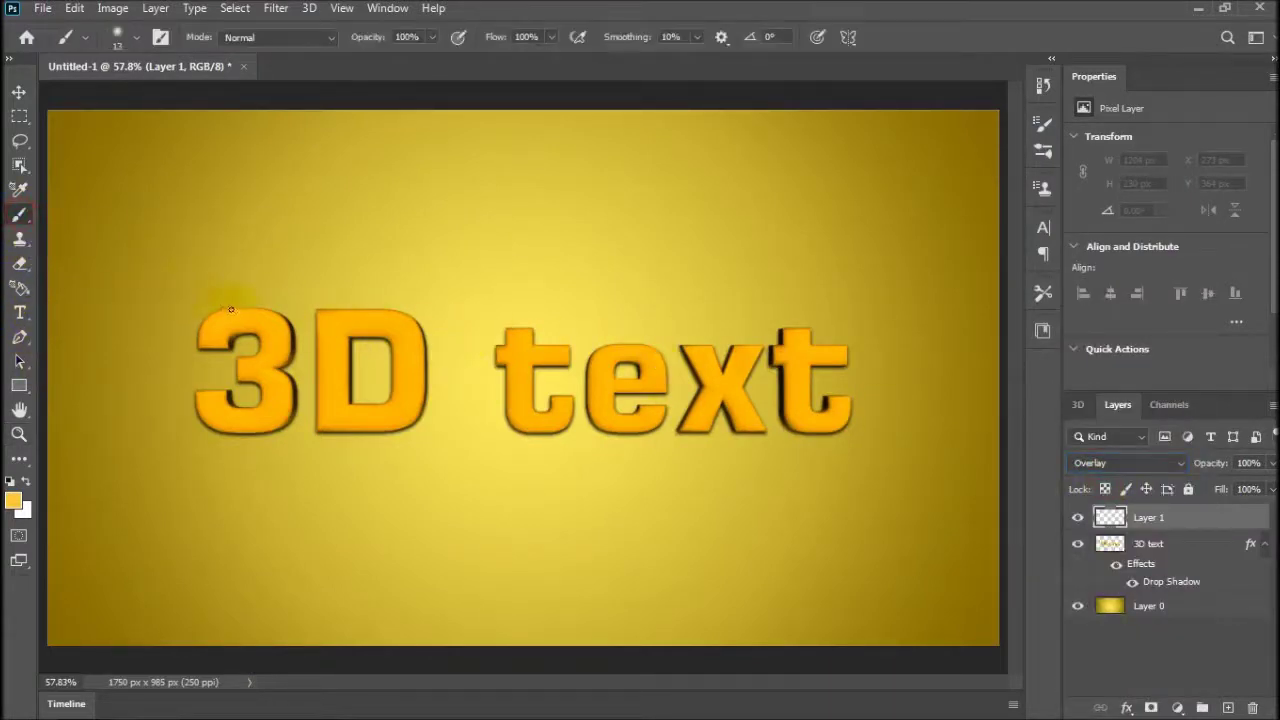
{"action": "right_click", "coordinate": [240, 300]}
{"action": "left_click", "coordinate": [279, 476]}
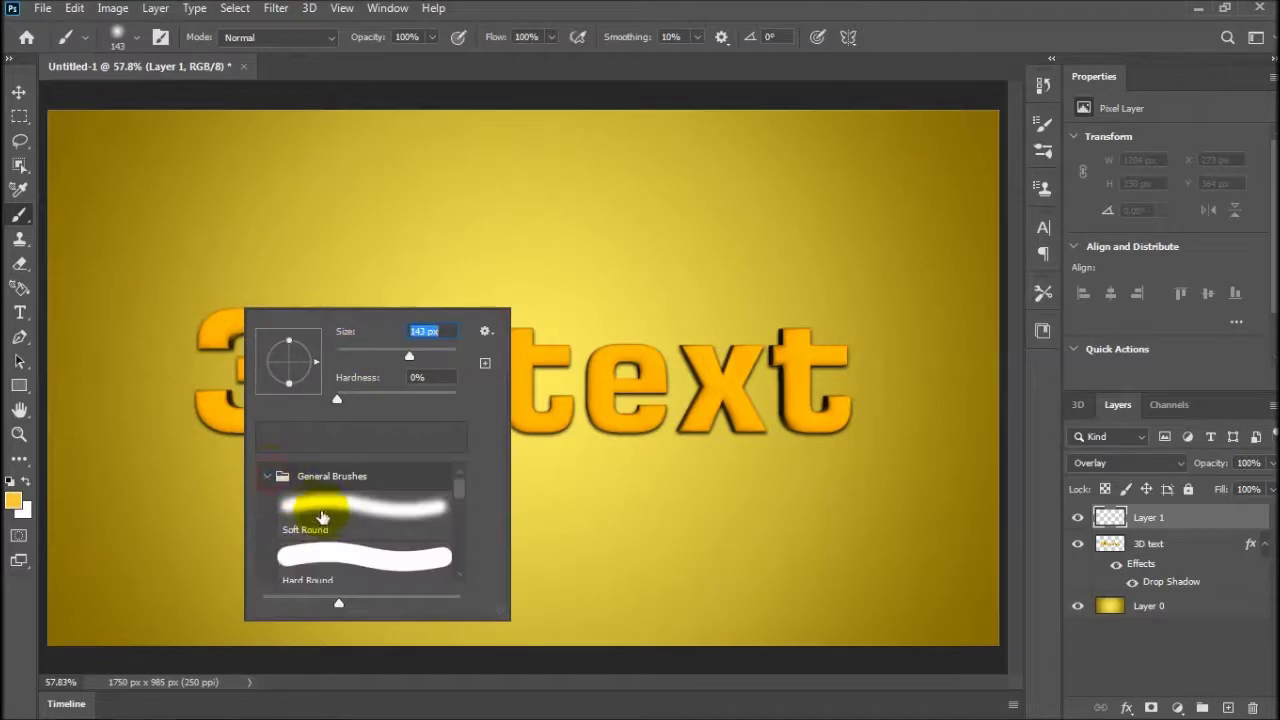
{"action": "scroll", "coordinate": [329, 518], "scroll_direction": "down", "scroll_amount": 3}
{"action": "right_click", "coordinate": [300, 555]}
{"action": "key", "text": "Escape"}
{"action": "key", "text": "Return"}
{"action": "left_click", "coordinate": [208, 292]}
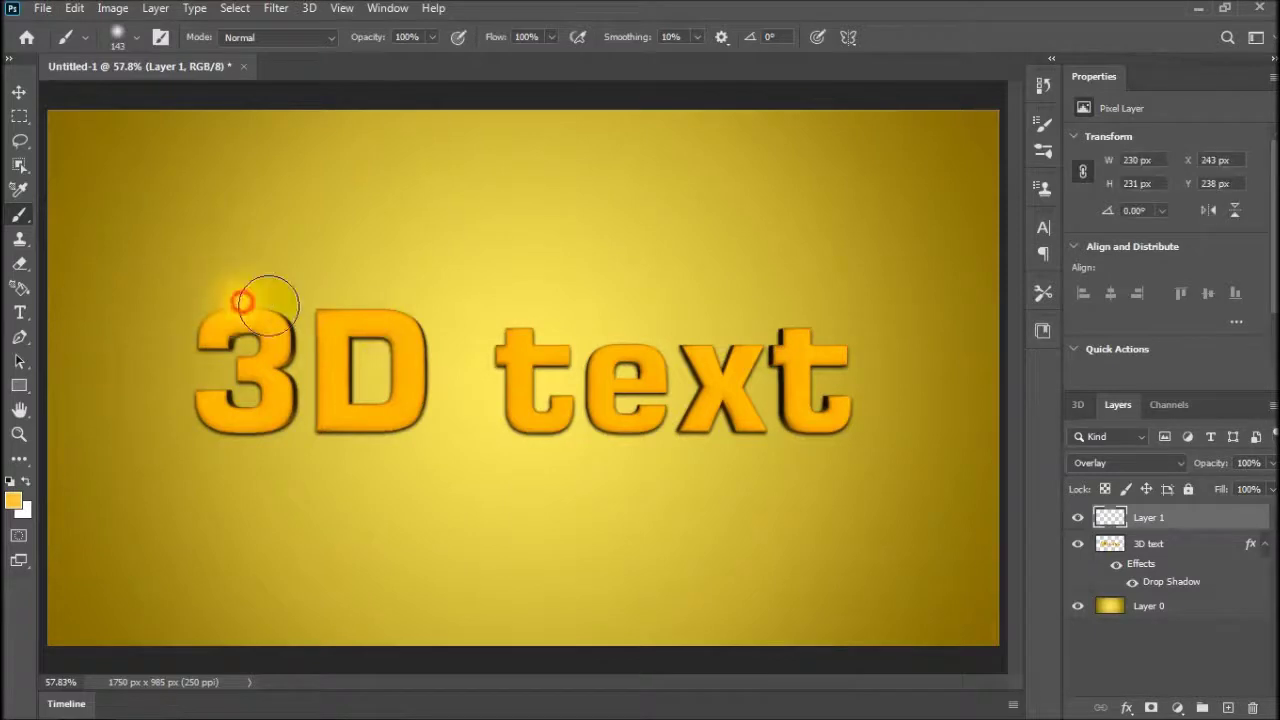
Undo the last highlight stroke and load the 3D text layer's outline as a selection while keeping Layer 1 active
{"action": "key", "text": "ctrl+z"}
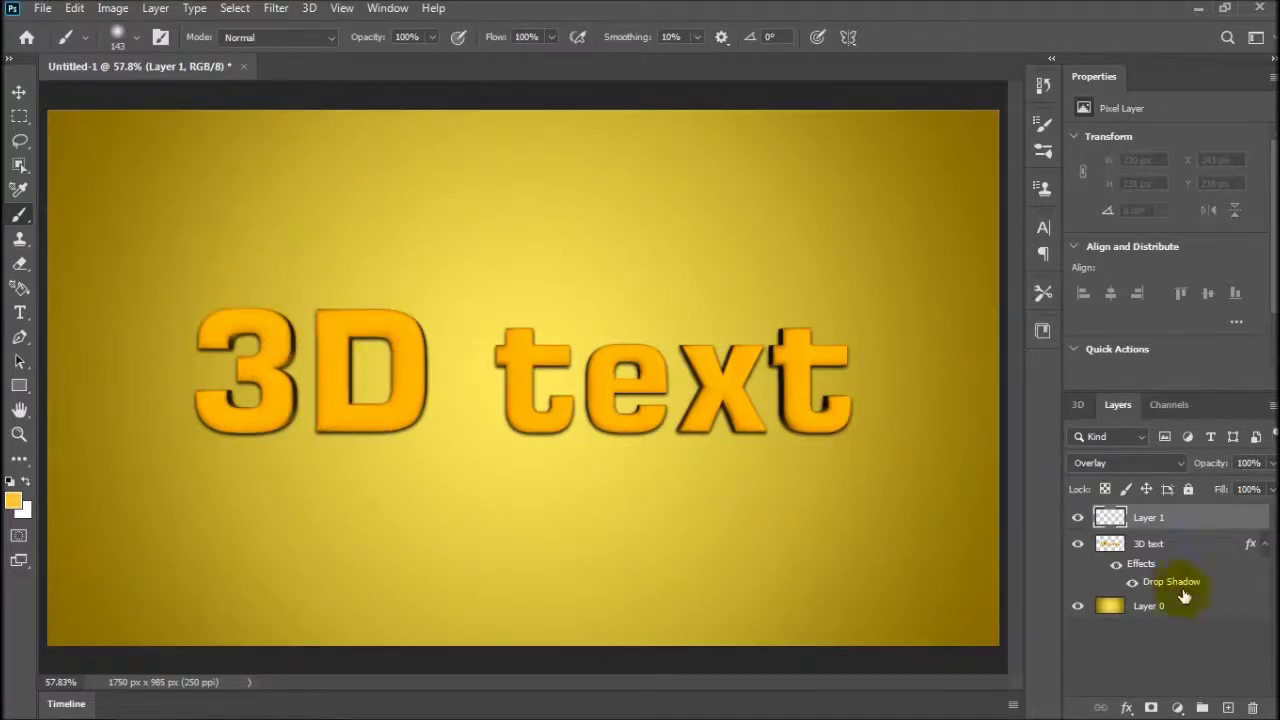
{"action": "left_click", "coordinate": [1110, 543], "text": "ctrl"}
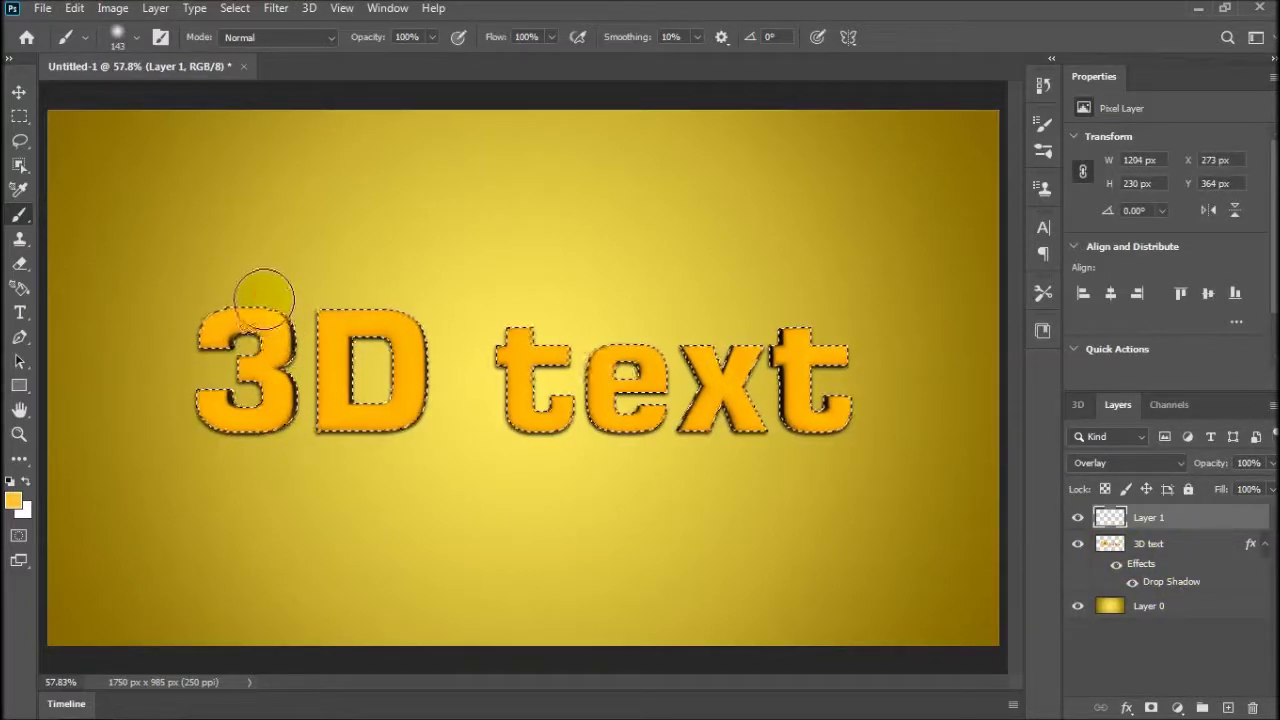
Paint soft highlights on Layer 1 along the edges of the selected letters, and clear the selection
{"action": "left_click", "coordinate": [416, 302]}
{"action": "mouse_move", "coordinate": [416, 302]}
{"action": "left_mouse_down"}
{"action": "mouse_move", "coordinate": [435, 335]}
{"action": "mouse_move", "coordinate": [470, 527]}
{"action": "mouse_move", "coordinate": [393, 451]}
{"action": "mouse_move", "coordinate": [420, 439]}
{"action": "mouse_move", "coordinate": [316, 456]}
{"action": "mouse_move", "coordinate": [206, 449]}
{"action": "left_mouse_up"}
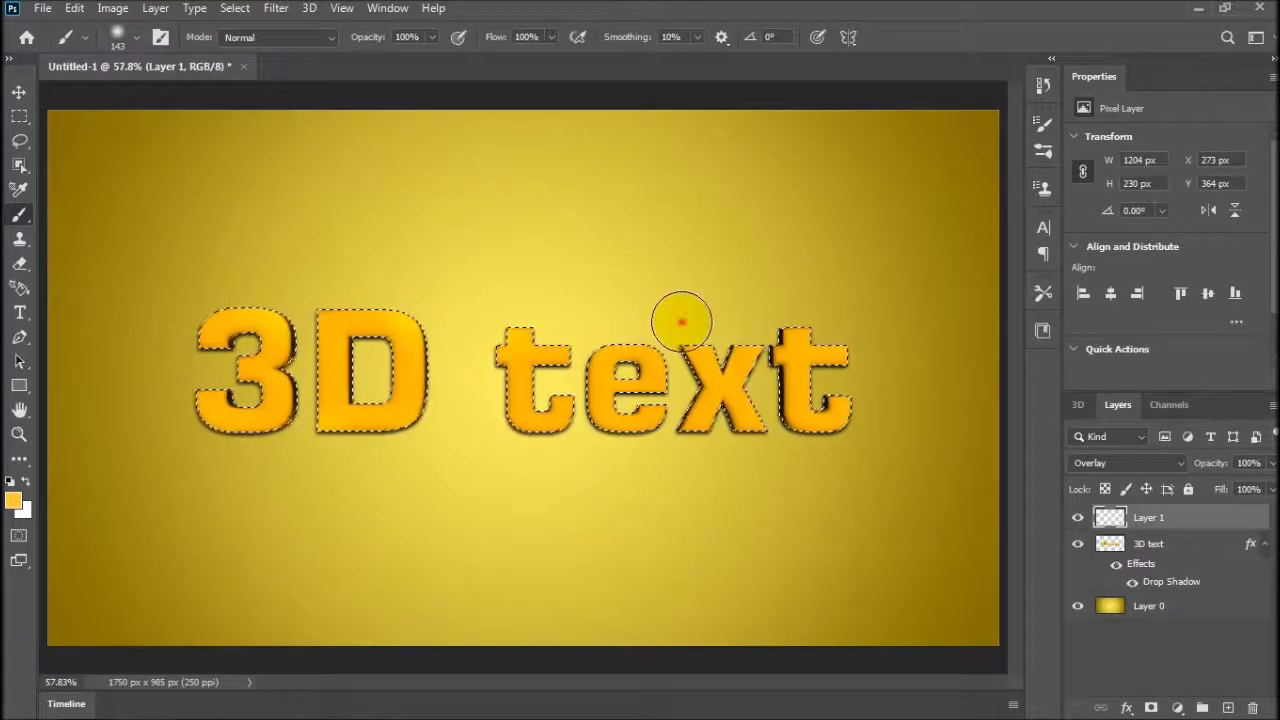
{"action": "left_click", "coordinate": [770, 319]}
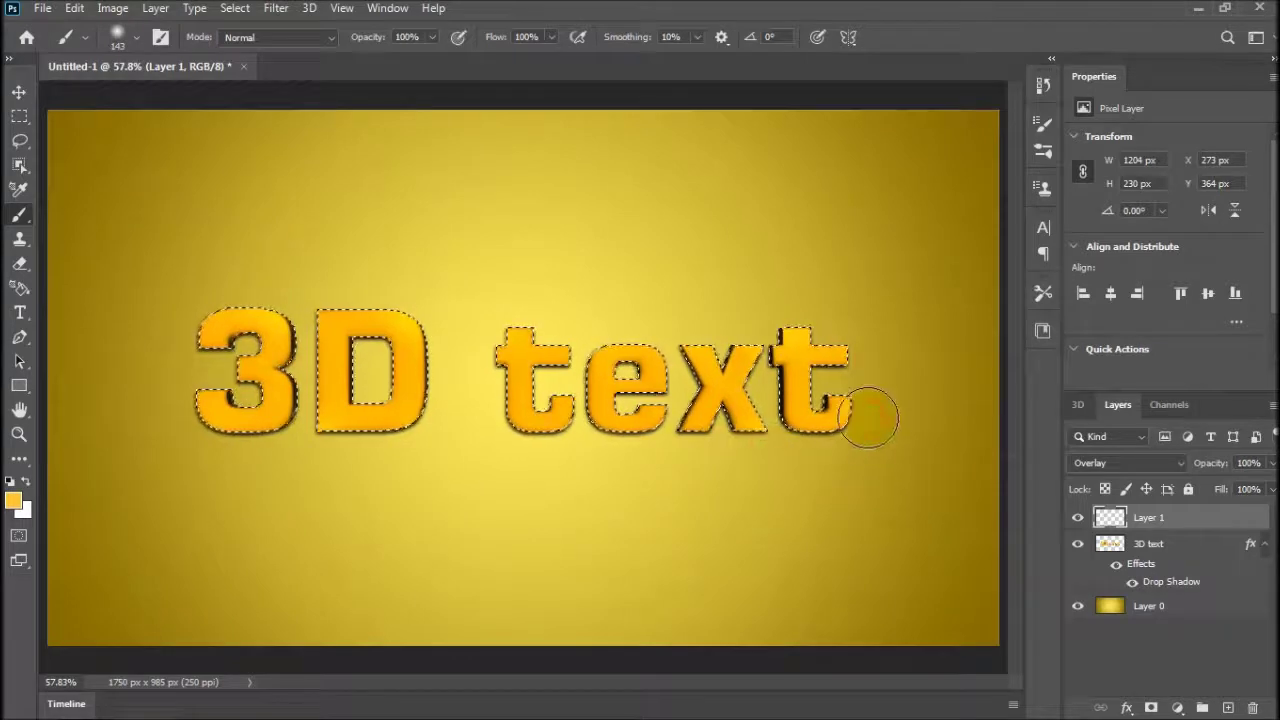
{"action": "left_click_drag", "start_coordinate": [552, 458], "coordinate": [451, 392]}
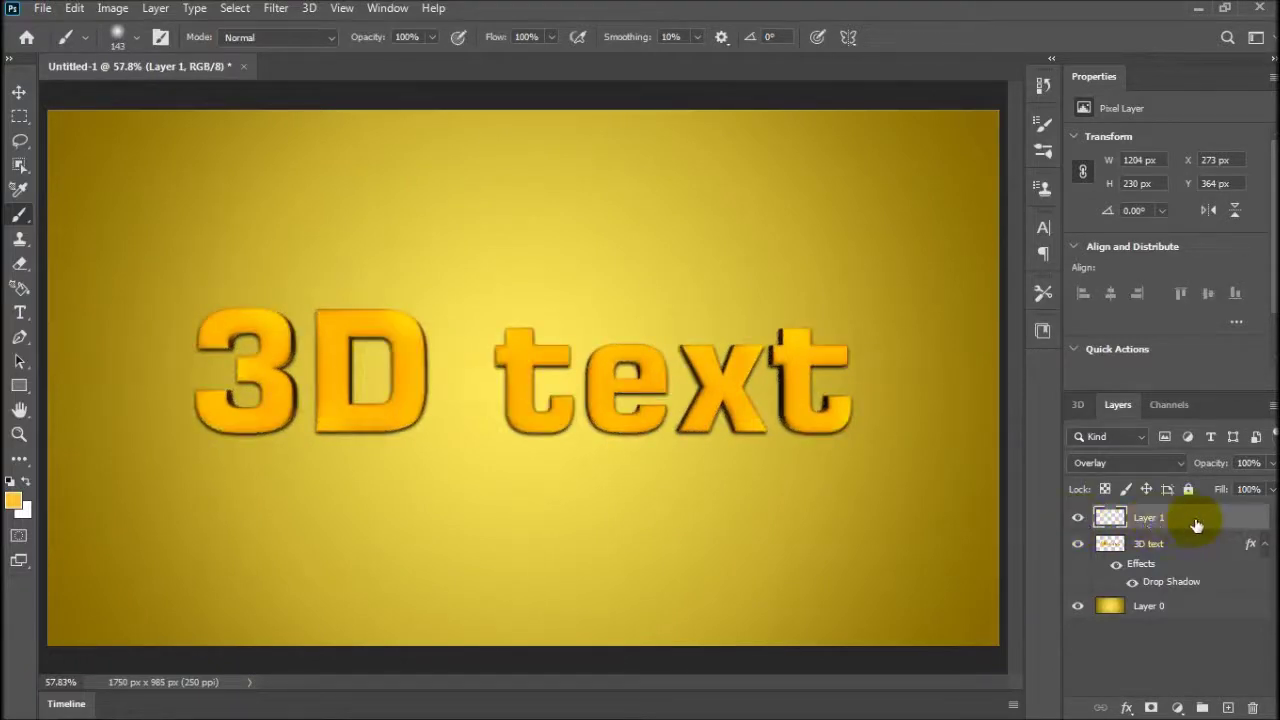
Add a Levels adjustment clipped to Layer 1 and set its white input level to 206
{"action": "left_click", "coordinate": [1177, 708]}
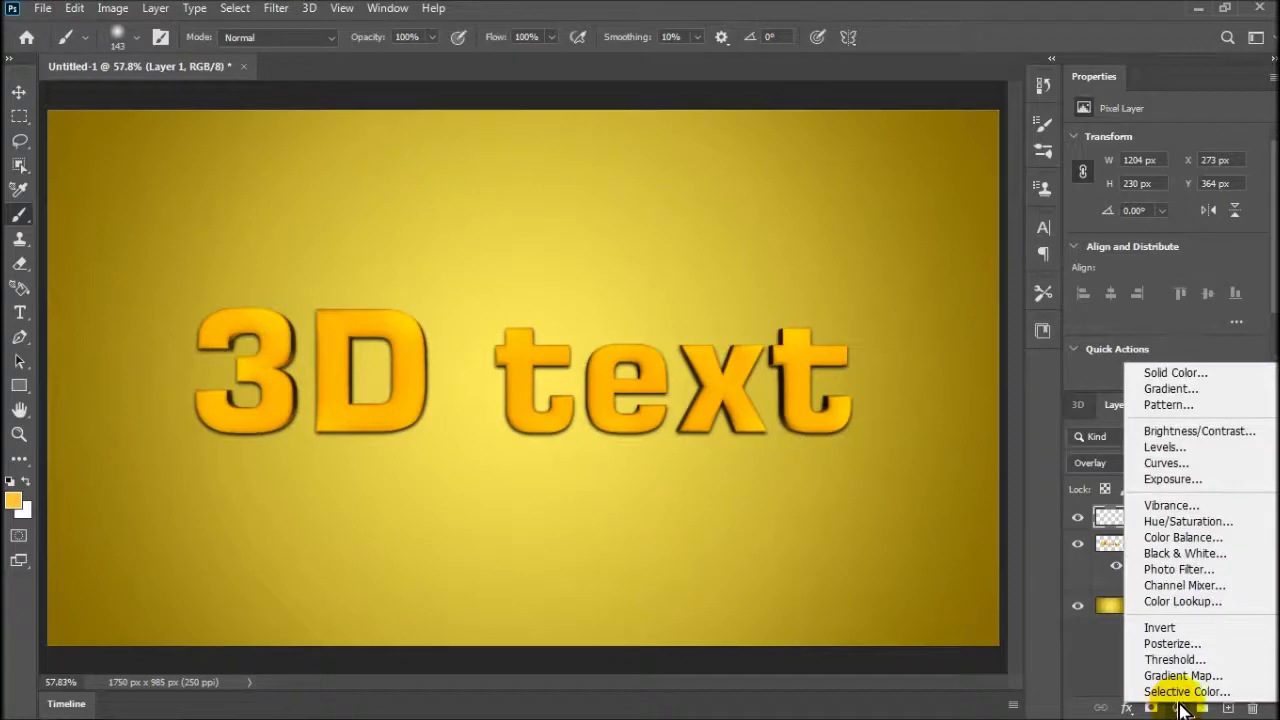
{"action": "left_click", "coordinate": [1178, 449]}
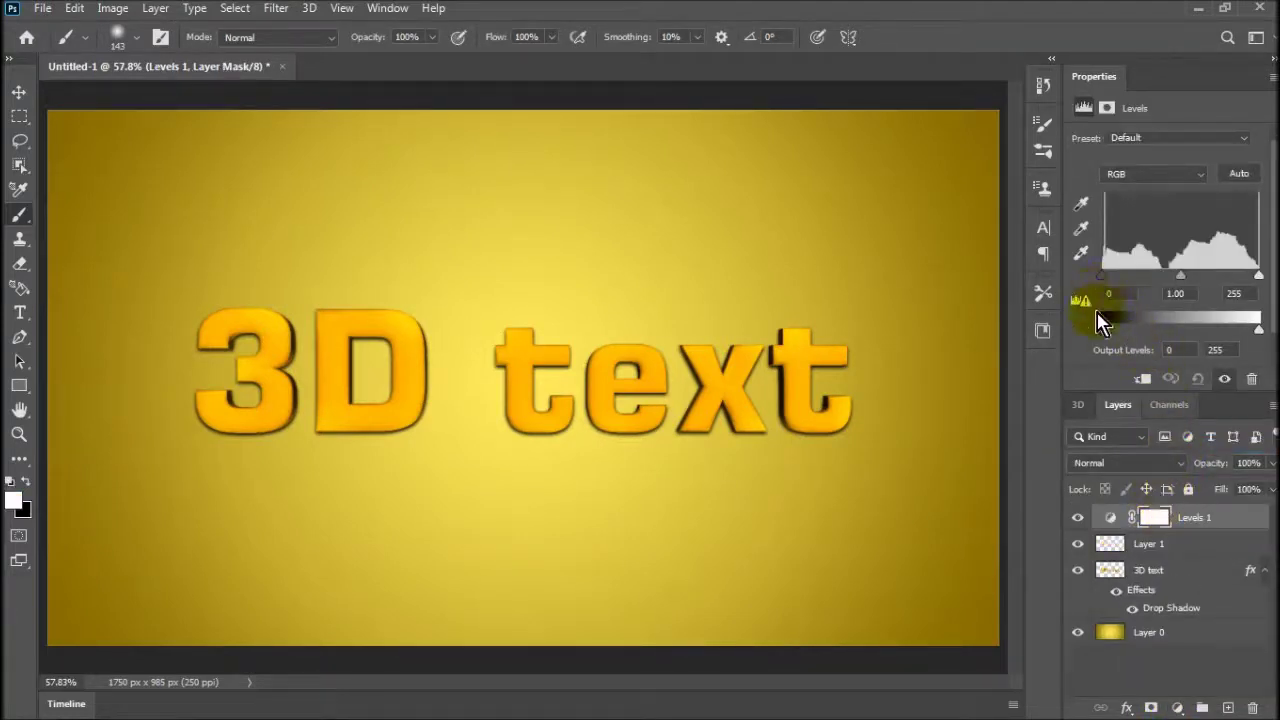
{"action": "left_click", "coordinate": [1143, 378]}
{"action": "mouse_move", "coordinate": [1258, 275]}
{"action": "left_mouse_down"}
{"action": "mouse_move", "coordinate": [1236, 277]}
{"action": "mouse_move", "coordinate": [1254, 277]}
{"action": "mouse_move", "coordinate": [1233, 293]}
{"action": "left_mouse_up"}
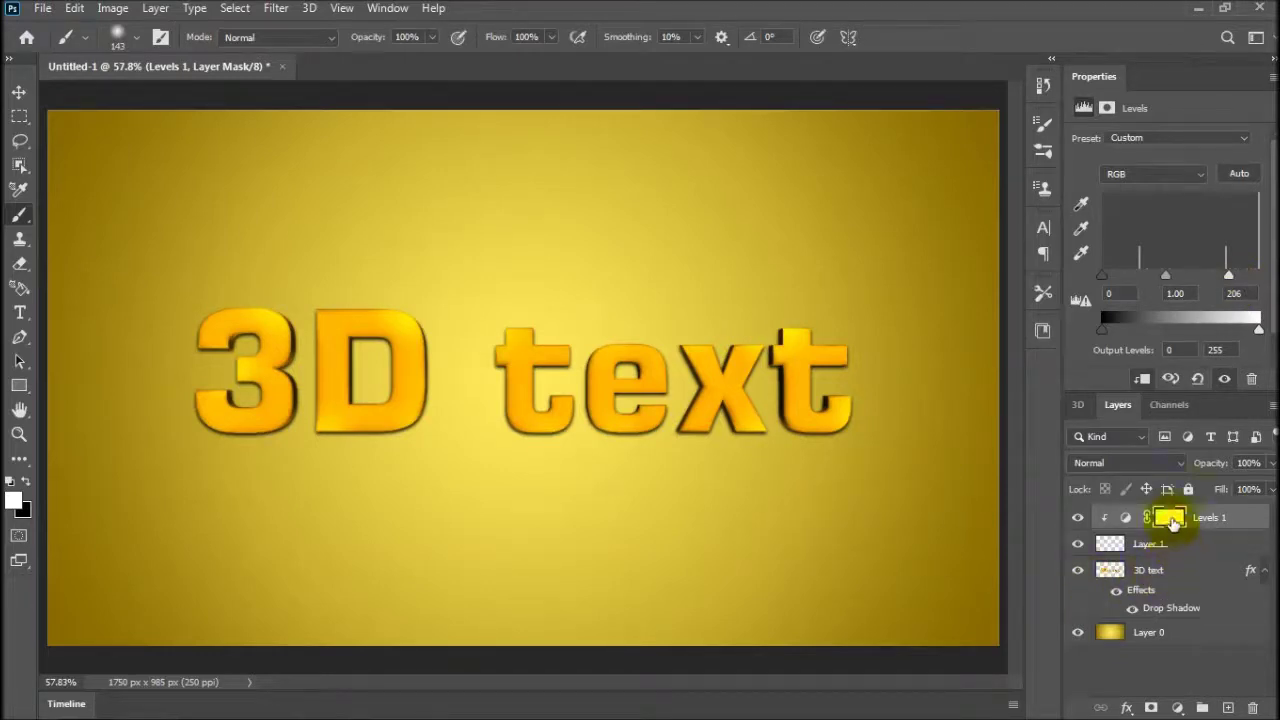
Select the Levels adjustment's layer mask and paint on it with black to mask out part of the effect
{"action": "left_click", "coordinate": [1170, 518]}
{"action": "key", "text": "x"}
{"action": "left_click", "coordinate": [780, 545]}
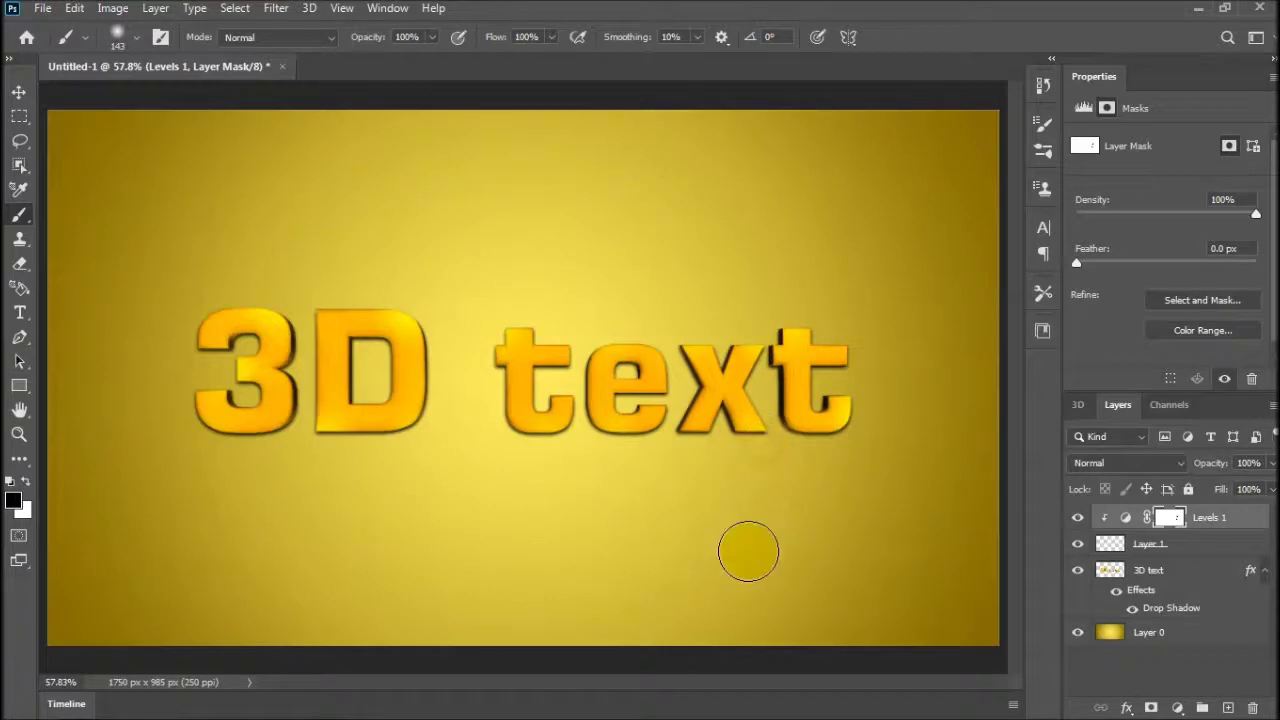